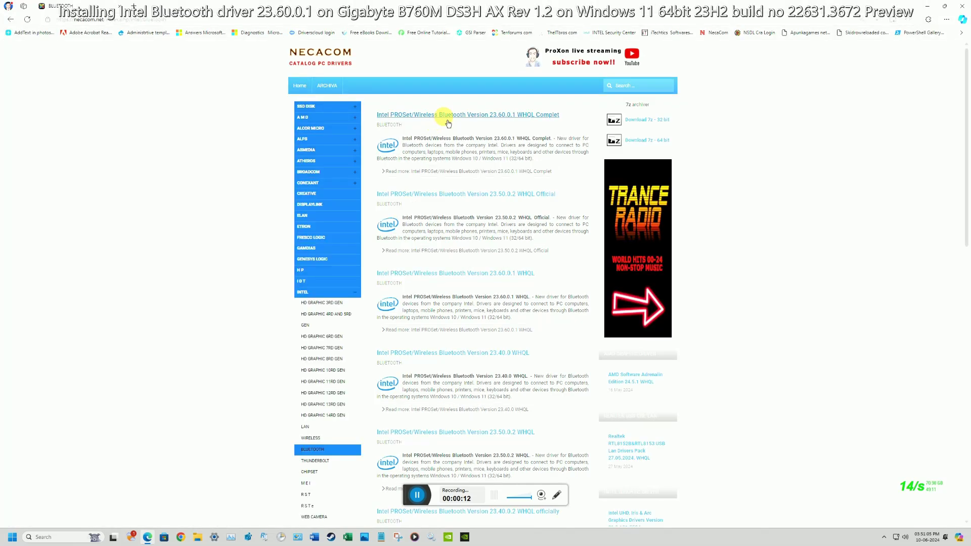
Step: Open the Intel PROSet/Wireless Bluetooth Version 23.60.0.1 WHQL Complet driver page and go to its file download
click(472, 122)
scroll(489, 352, down, 1)
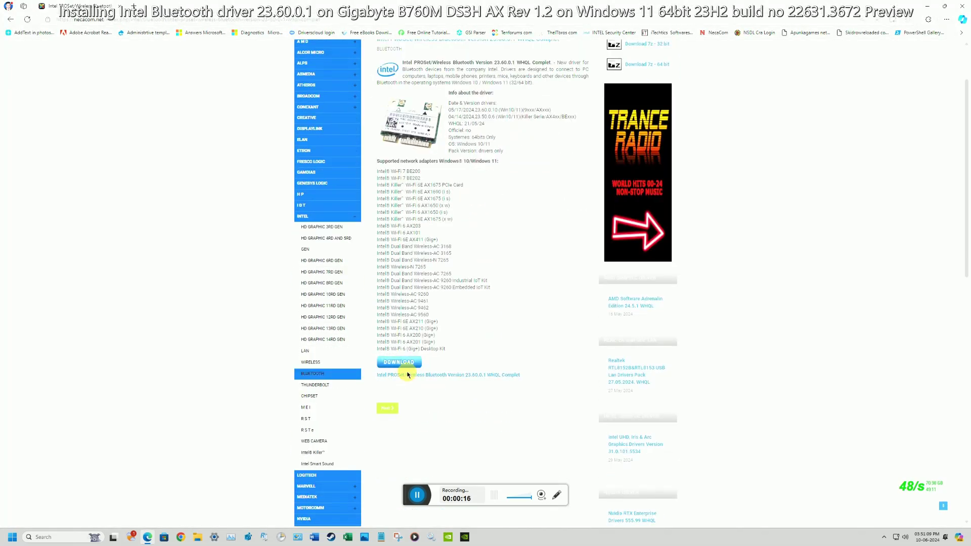
scroll(490, 361, up, 1)
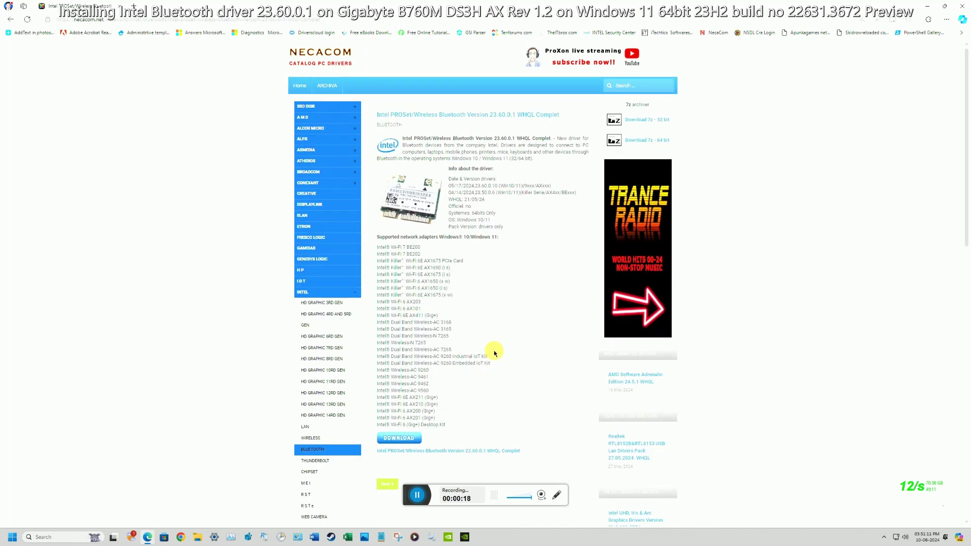
scroll(494, 352, down, 2)
click(496, 339)
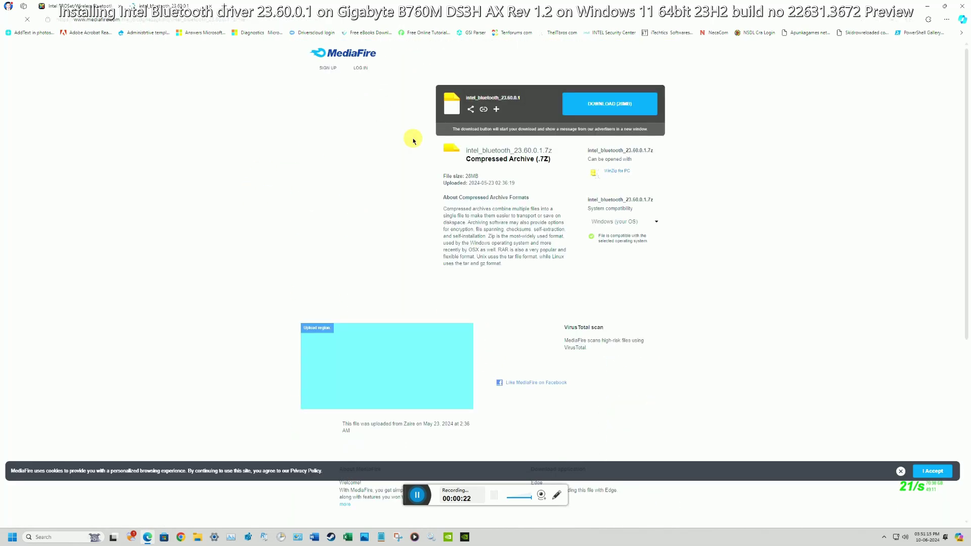
Step: Download the intel_bluetooth_23.60.0.1.7z archive from MediaFire into the Compressed downloads folder
click(626, 109)
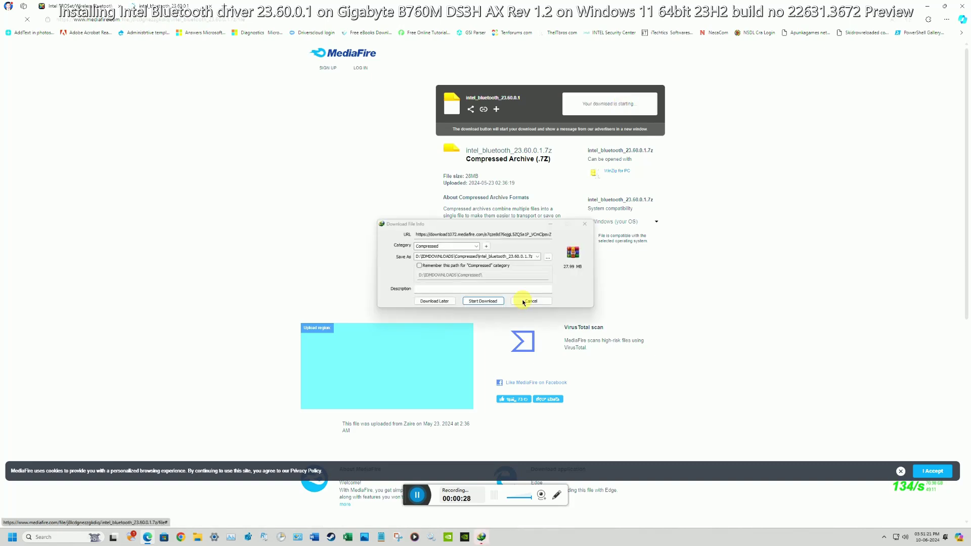
click(495, 301)
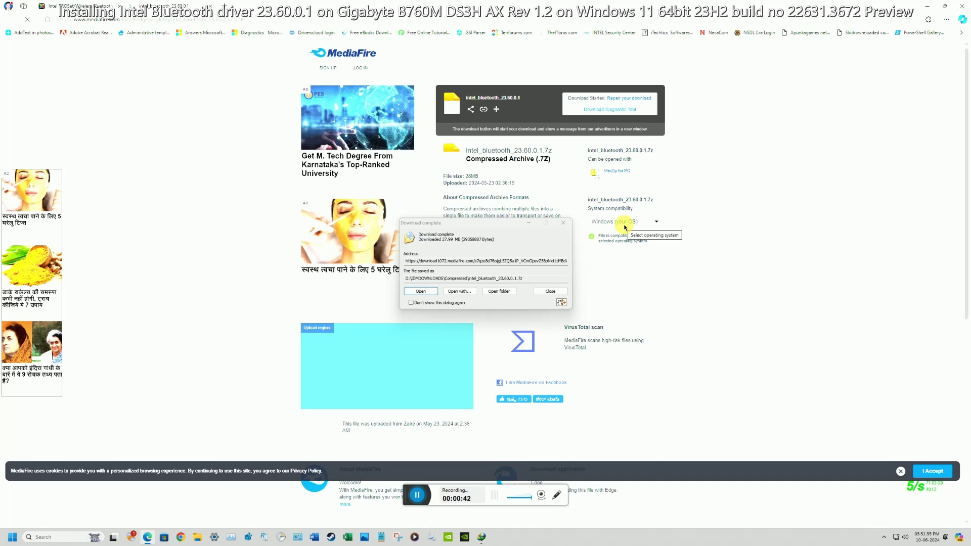
right_click(147, 526)
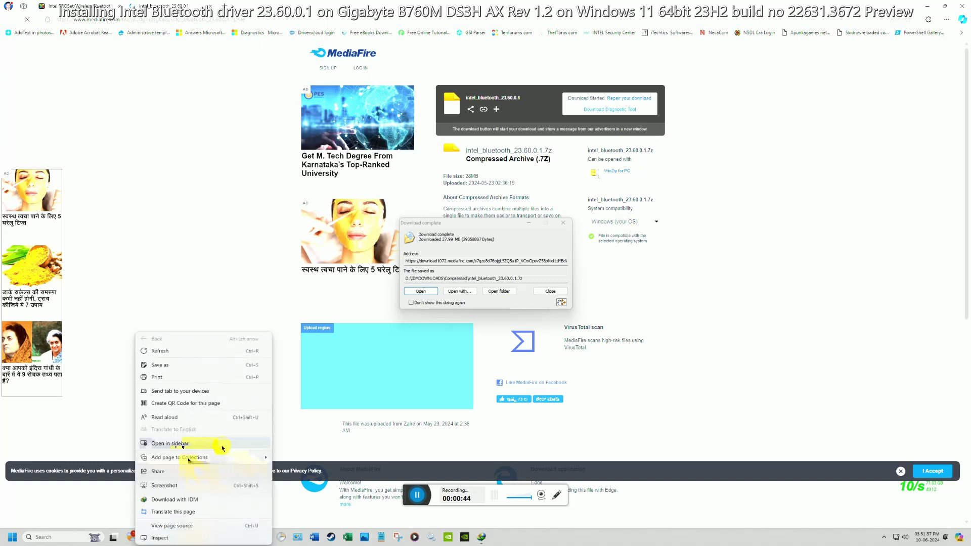
click(412, 506)
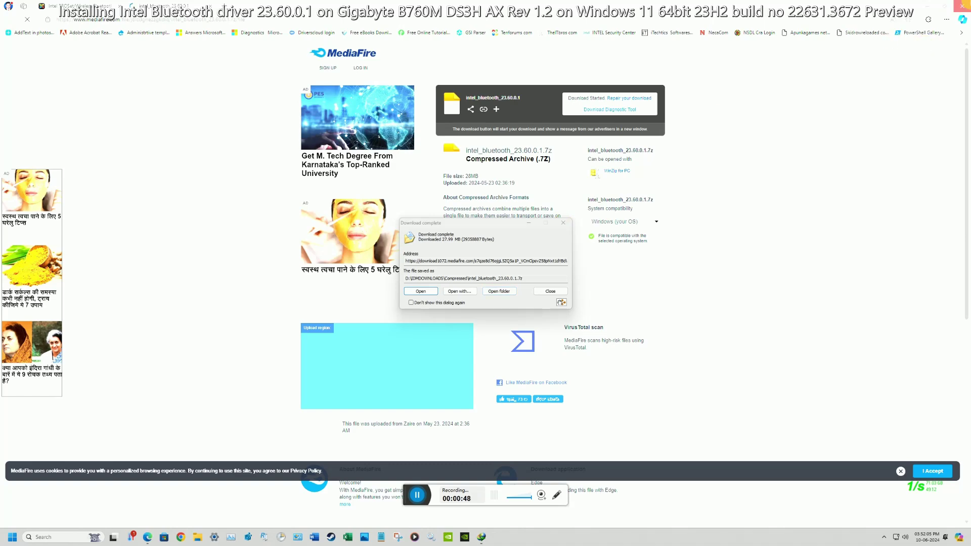
Step: Close the browser and show the downloaded archive in its folder, moving the folder window toward the middle of the desktop
click(962, 5)
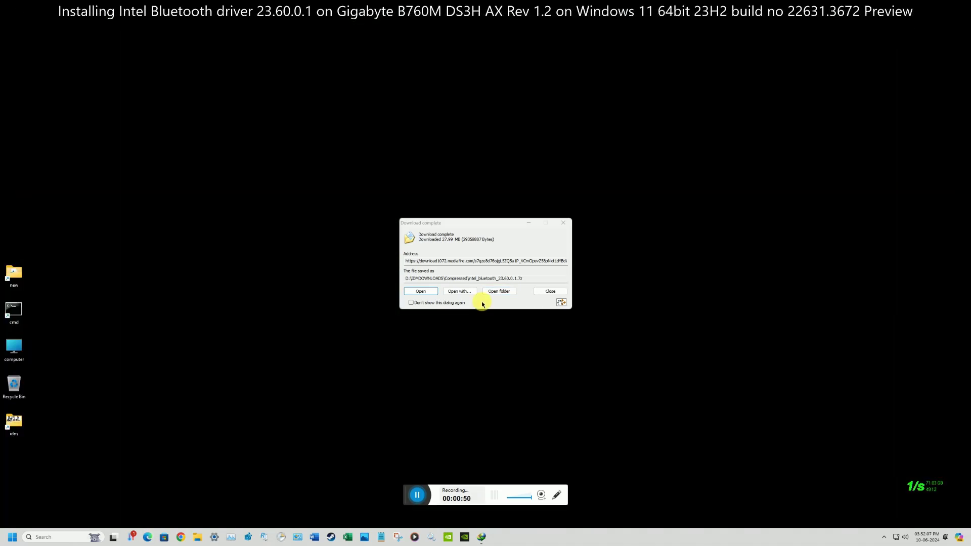
click(510, 292)
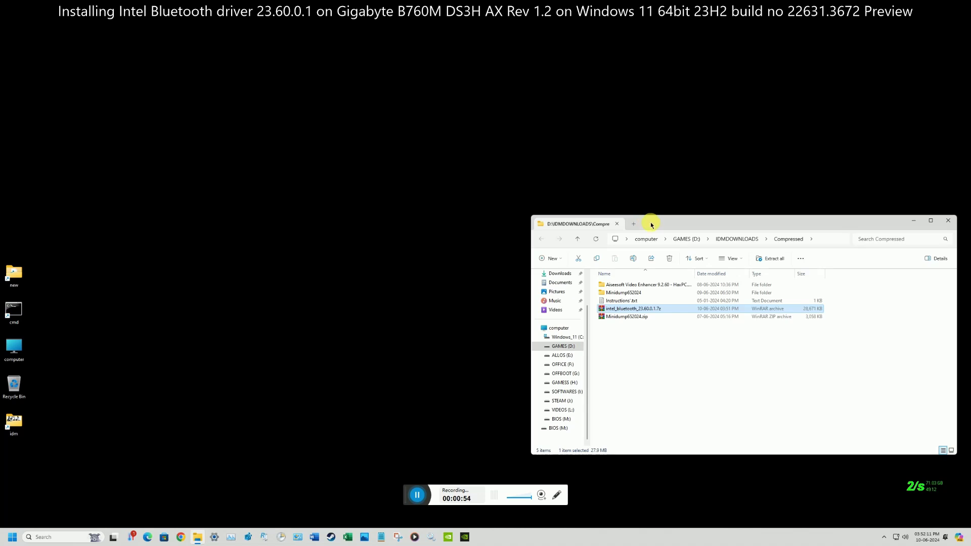
drag(652, 225, 522, 150)
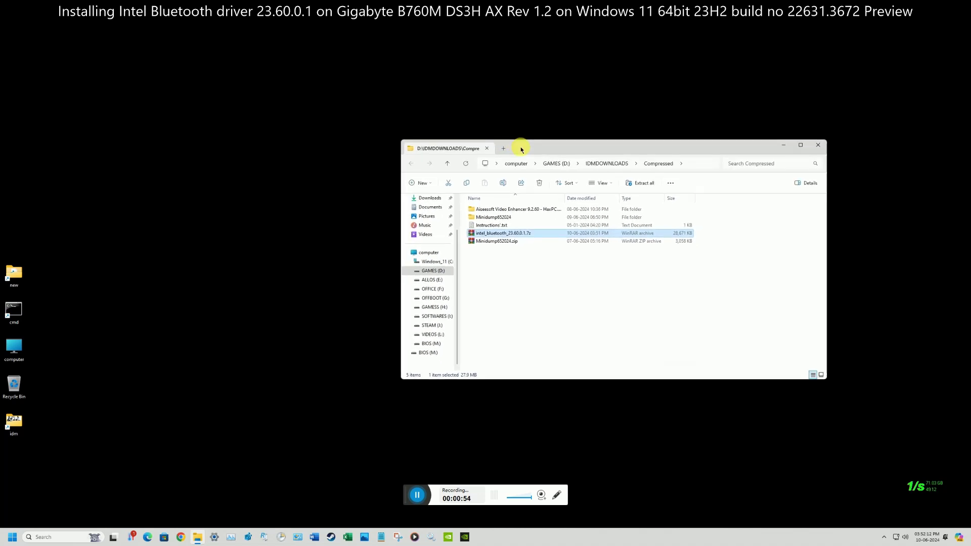
Step: Delete the Minidump ZIP archive from the Compressed folder
right_click(512, 237)
right_click(505, 242)
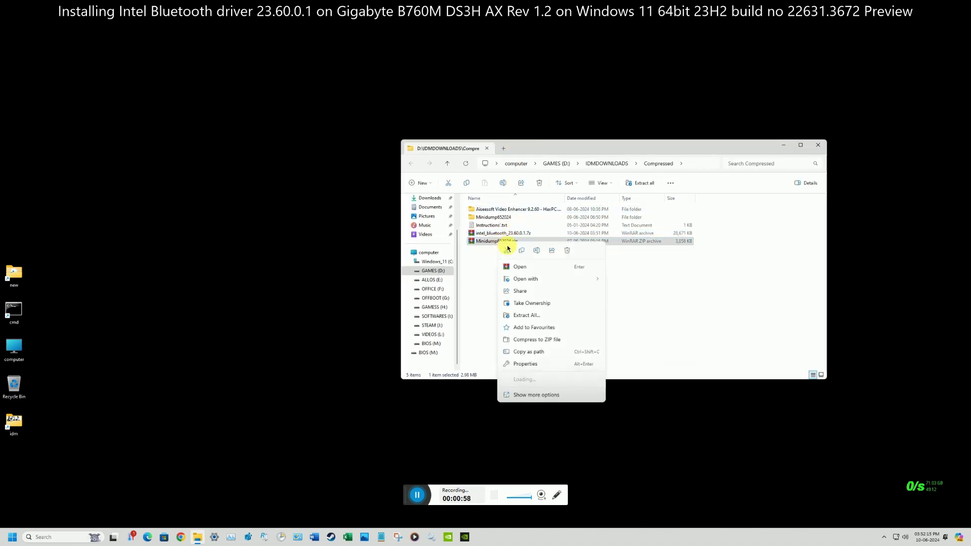
click(567, 250)
Step: Extract intel_bluetooth_23.60.0.1.7z with WinRAR into its own intel_bluetooth_23.60.0.1 folder
right_click(506, 233)
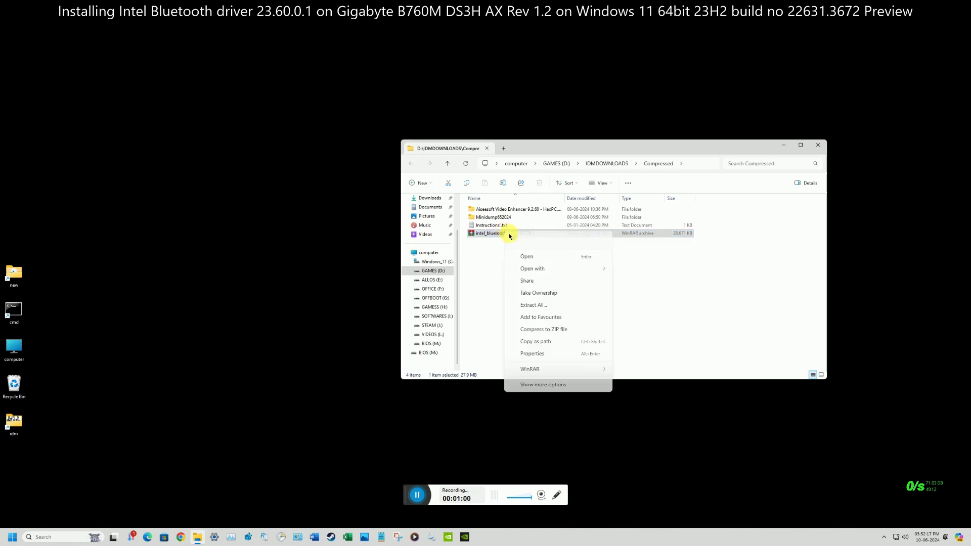
mouse_move(534, 370)
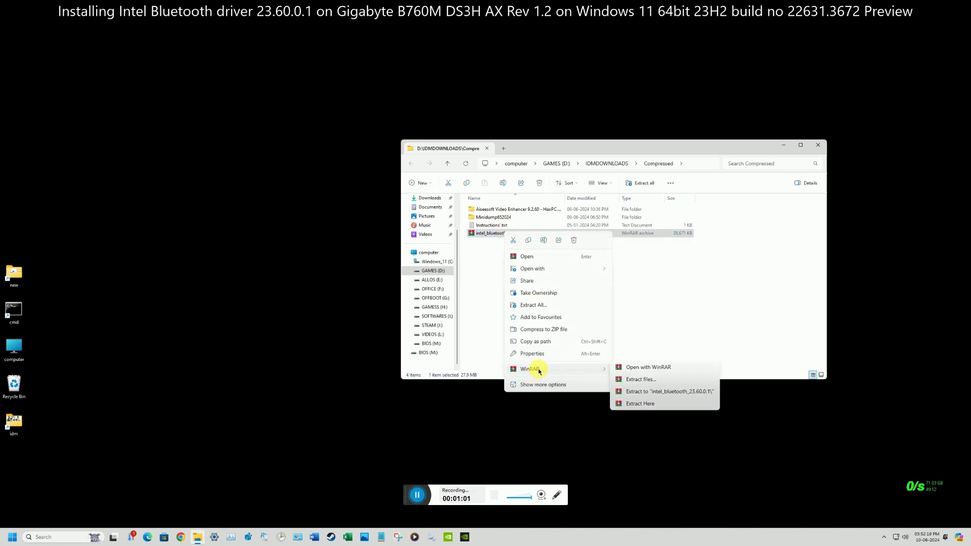
click(632, 398)
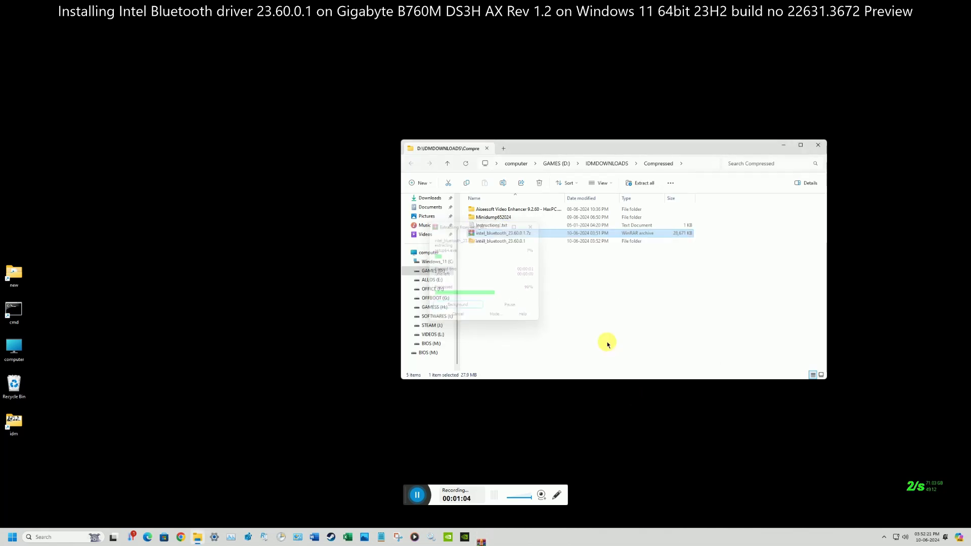
Step: Open the extracted intel_bluetooth_23.60.0.1 folder and the folder of the same name inside it
right_click(501, 242)
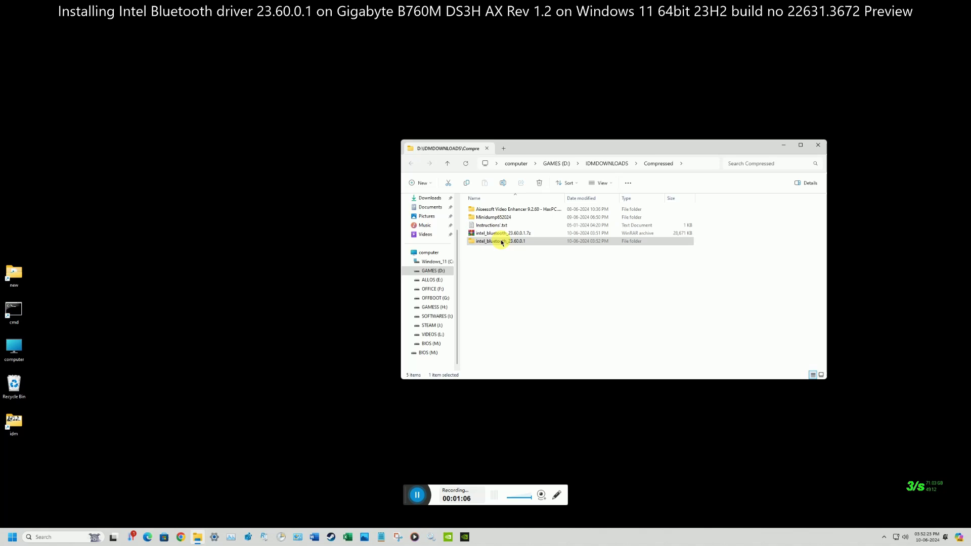
click(408, 253)
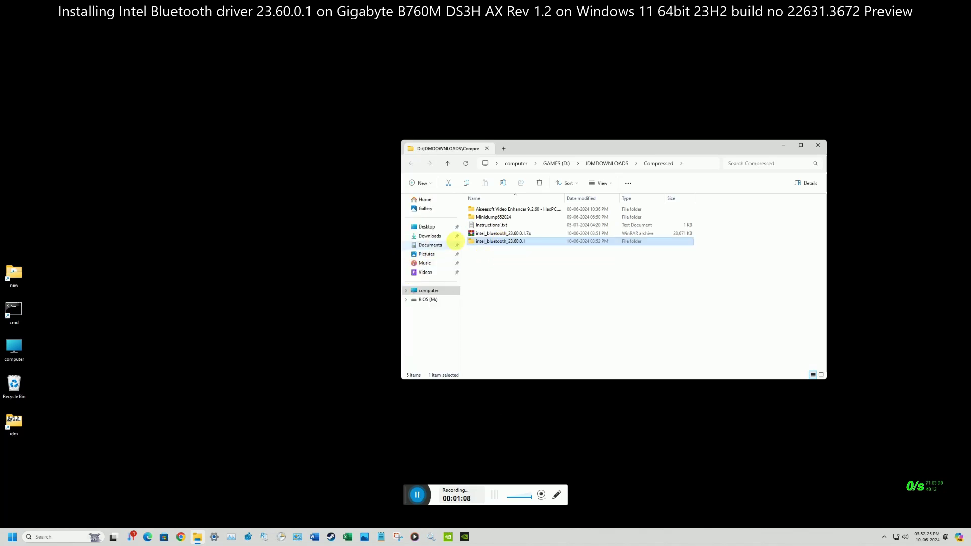
right_click(484, 242)
click(502, 266)
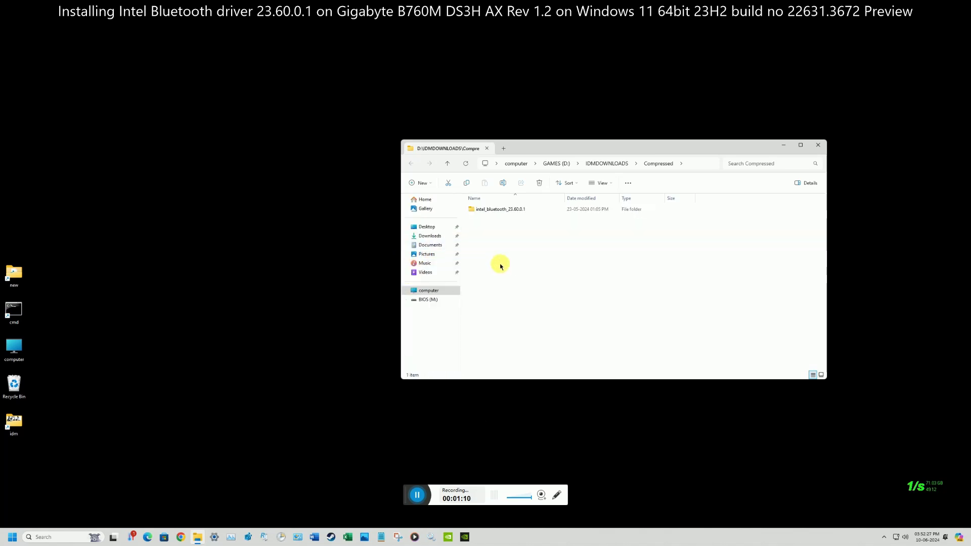
right_click(504, 207)
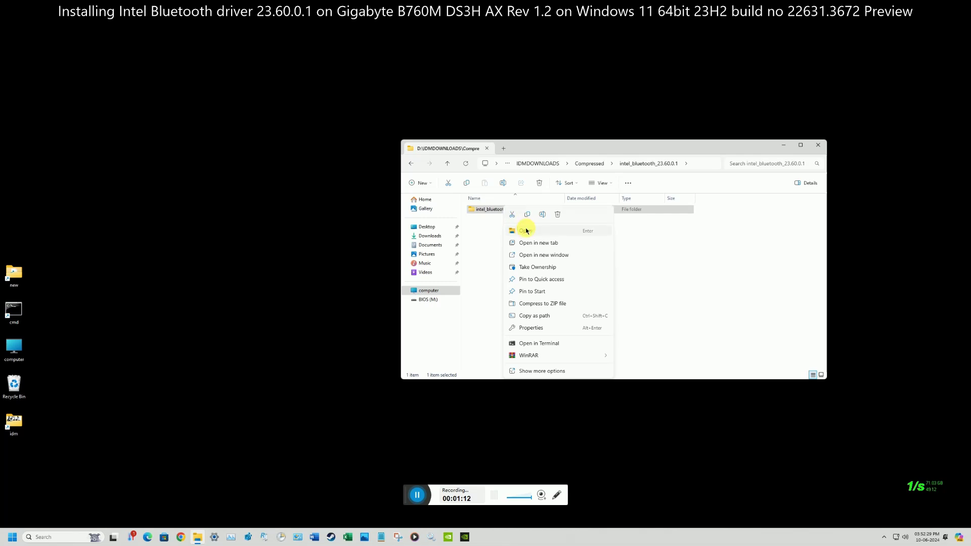
click(516, 230)
Step: Browse through the Bluetooth and Drivers folders into the INF_INSTALL folder
click(483, 209)
right_click(483, 209)
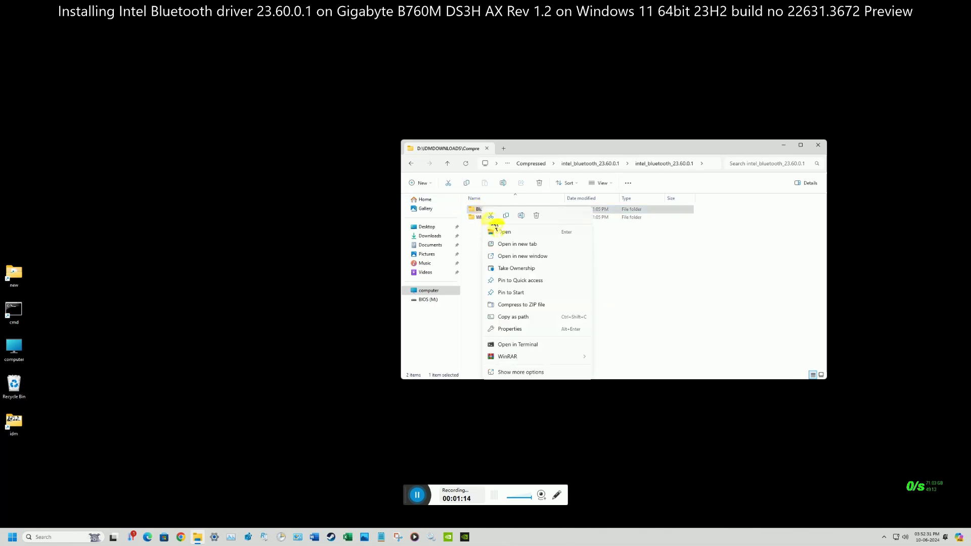
click(501, 233)
right_click(485, 210)
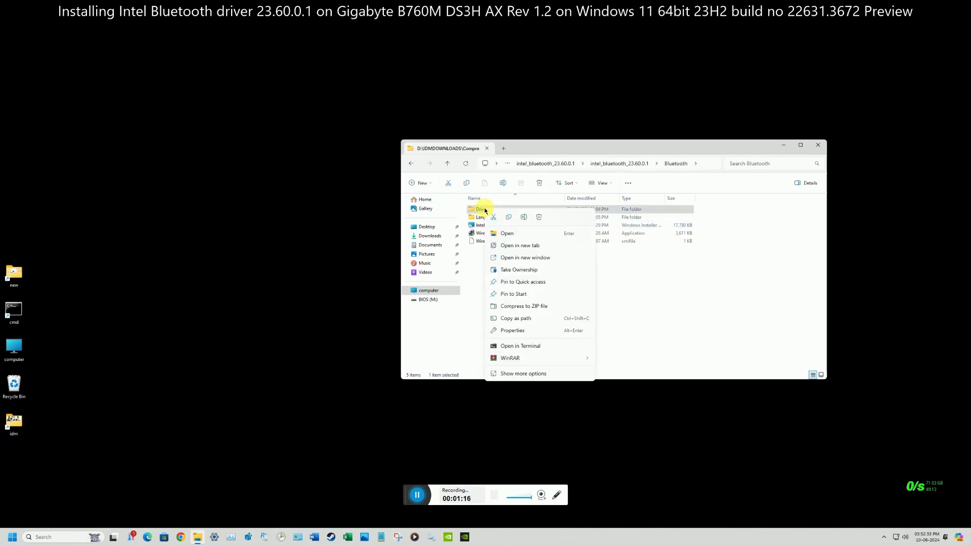
click(504, 232)
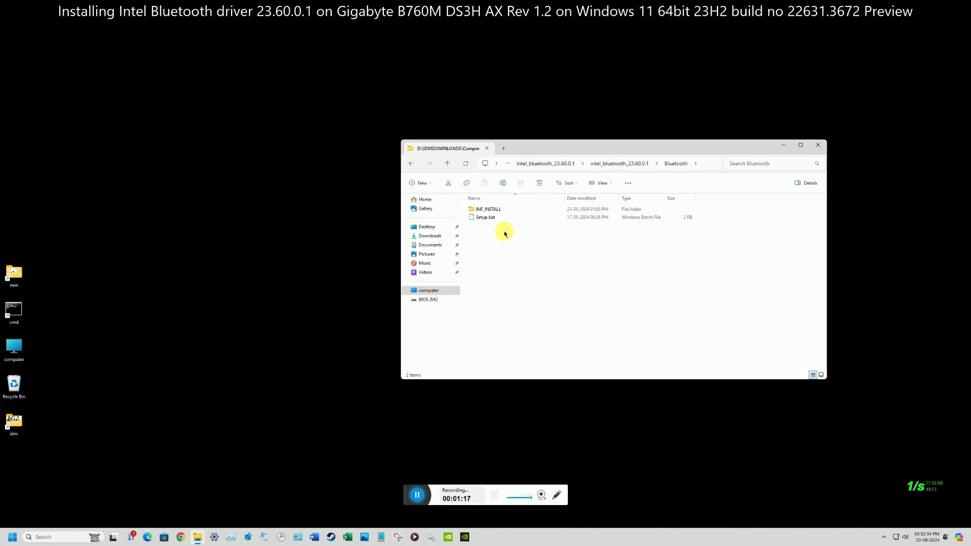
click(487, 210)
right_click(487, 210)
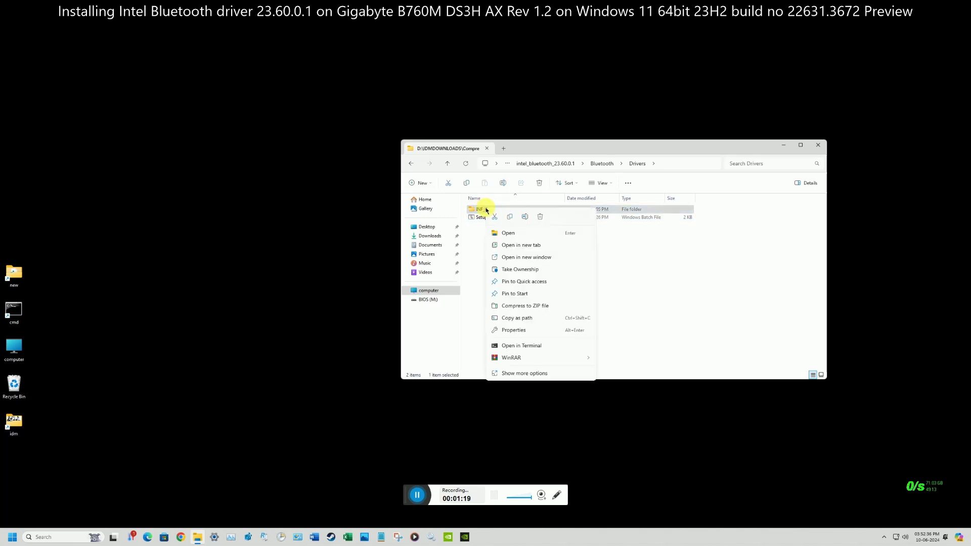
click(519, 234)
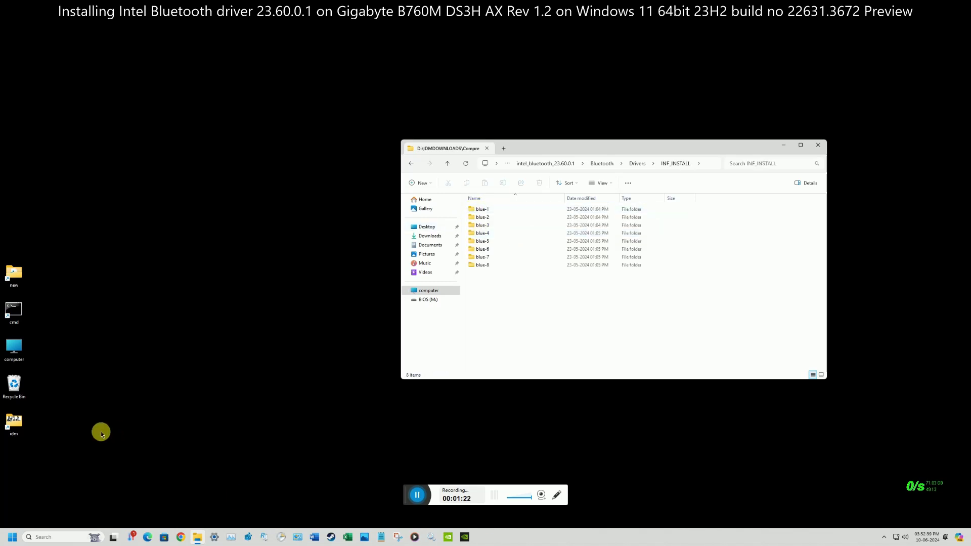
Step: Find and open Device Manager through Windows search, and move its window beside the folder window
click(55, 539)
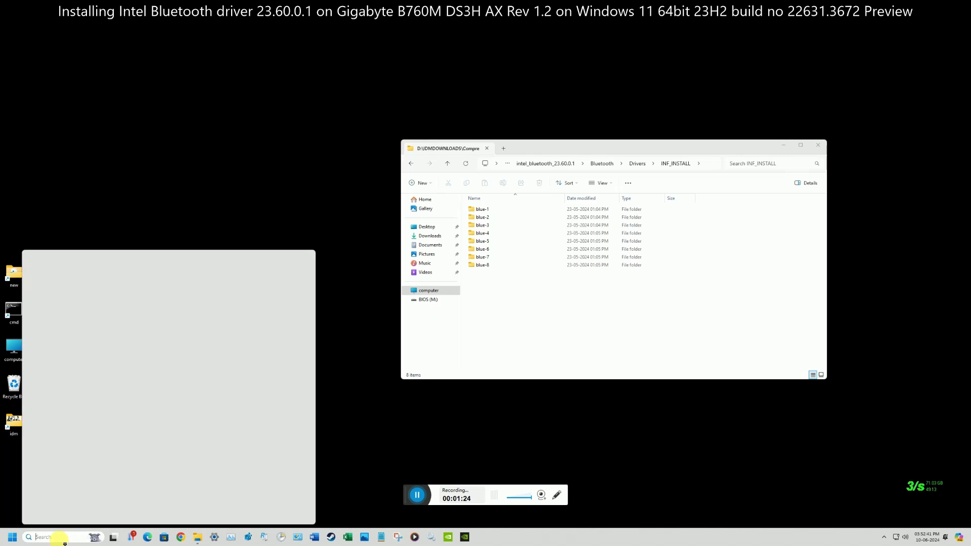
text(de)
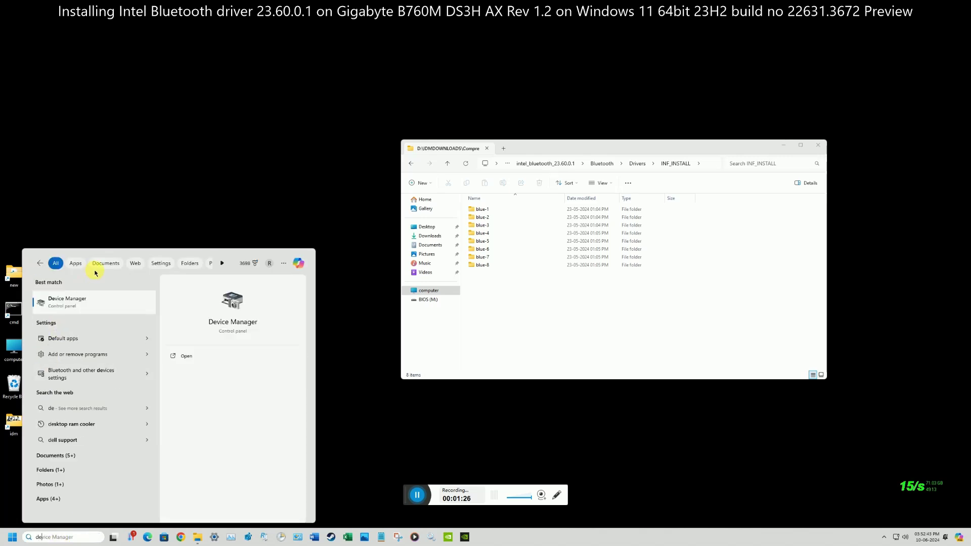
click(111, 297)
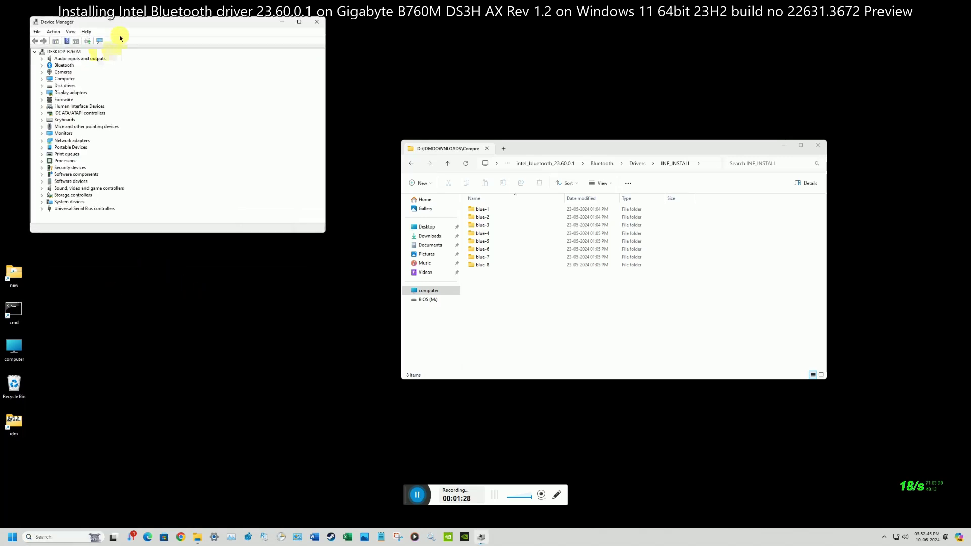
drag(150, 29, 295, 58)
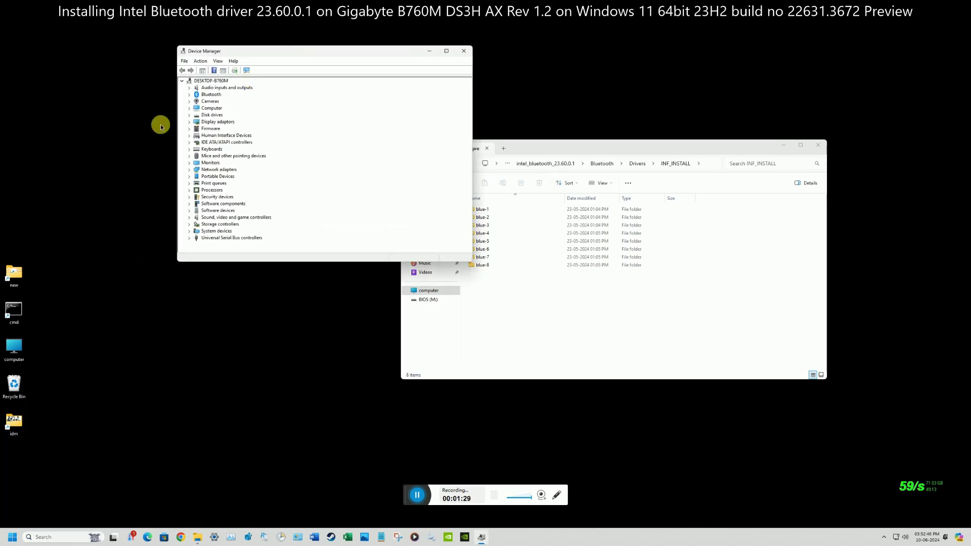
Step: Open the properties of the Intel(R) Wireless Bluetooth(R) device and check its driver provider, date and version
click(190, 94)
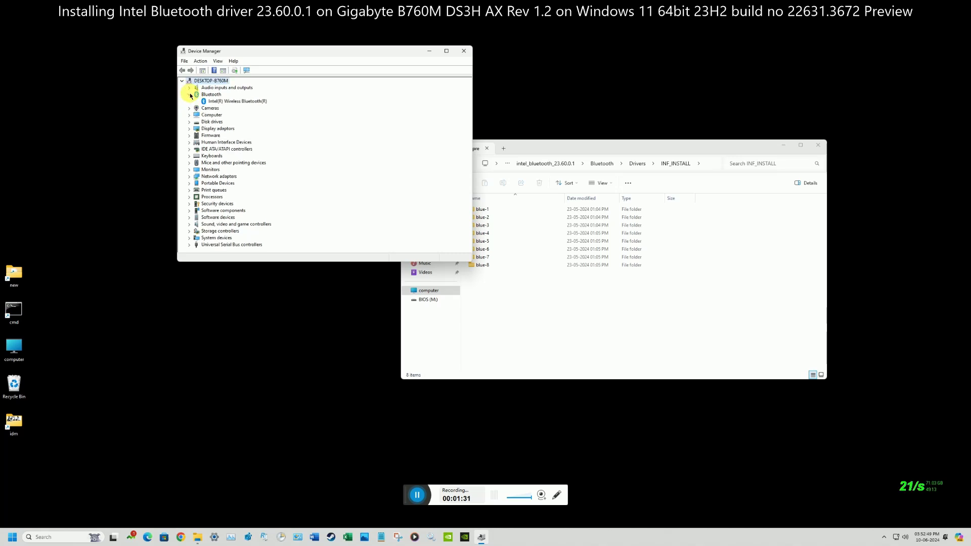
right_click(235, 101)
click(264, 147)
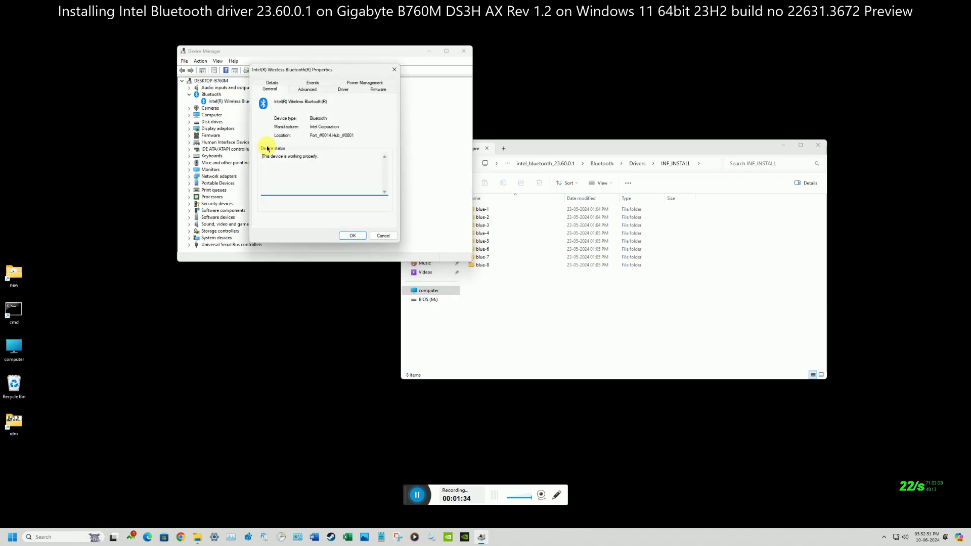
click(344, 90)
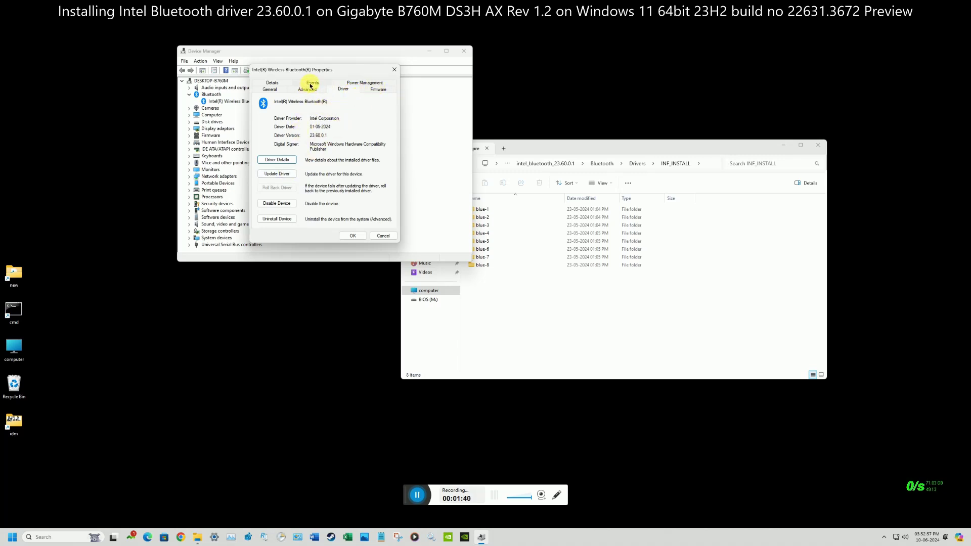
Step: Display the Bluetooth device's Hardware IDs property and copy the first ID in the list
click(266, 83)
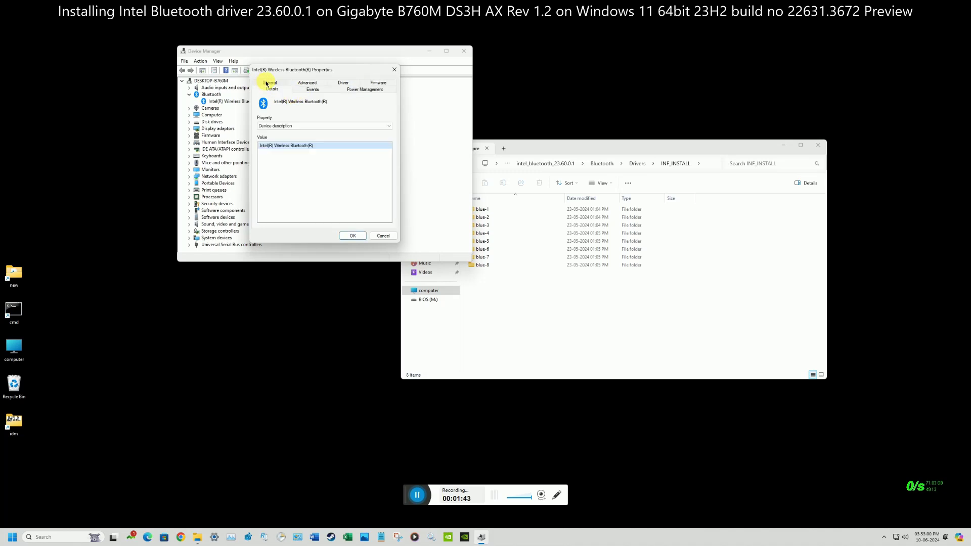
click(329, 125)
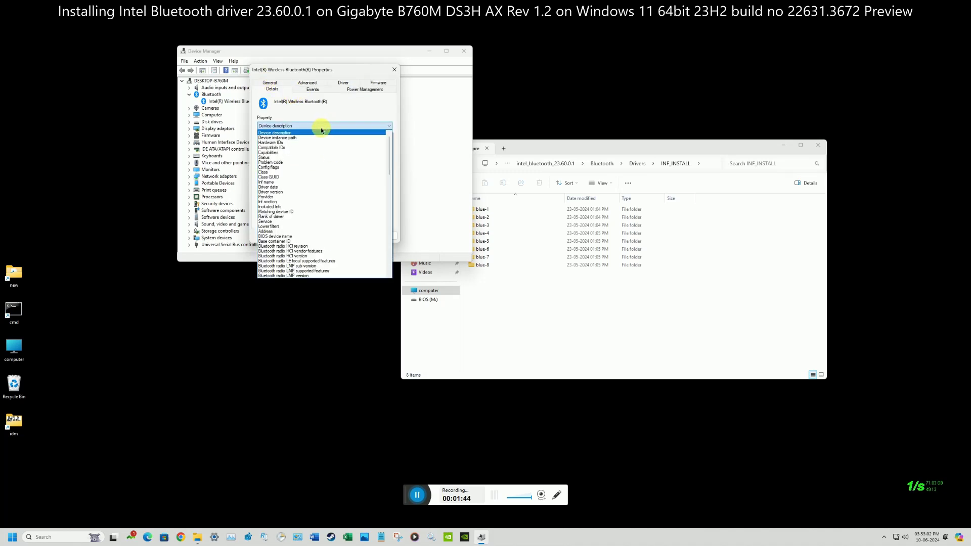
click(290, 142)
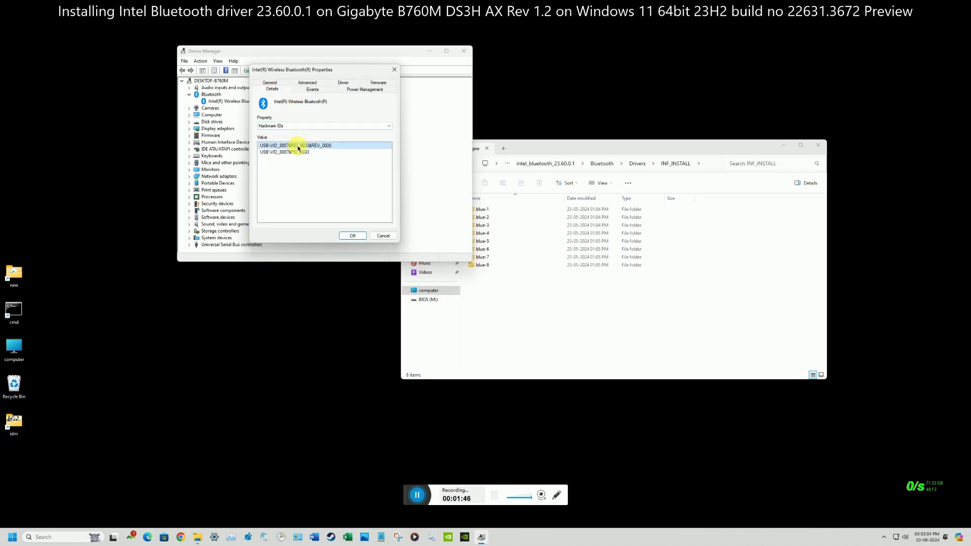
right_click(326, 147)
click(344, 149)
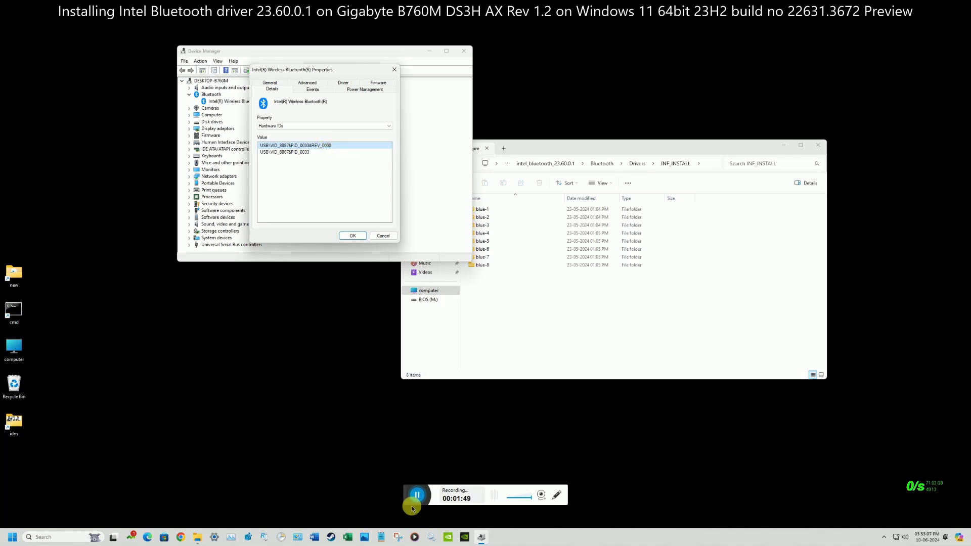
Step: Paste the copied hardware ID USB\VID_8087&PID_0033&REV_0000 into a new Notepad document and close the Bluetooth device's properties
click(384, 540)
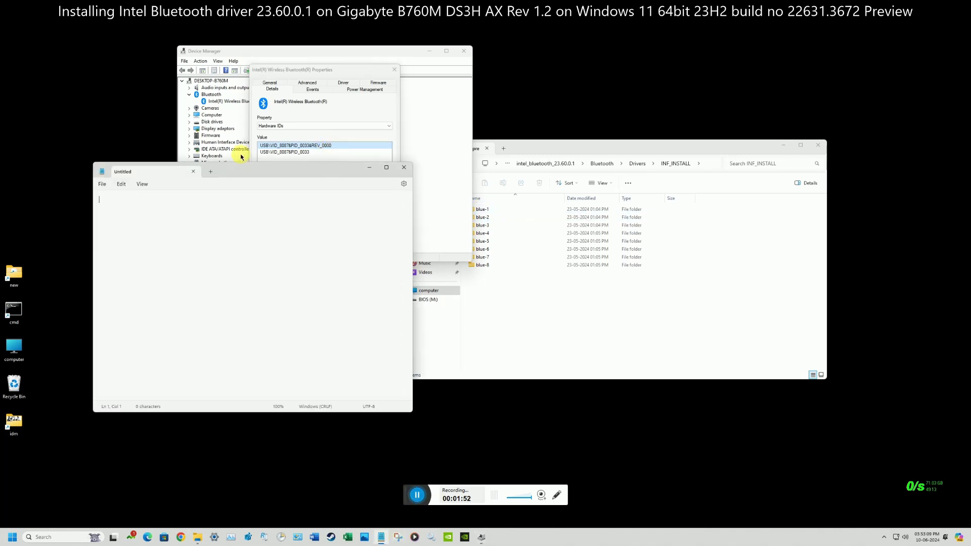
right_click(247, 229)
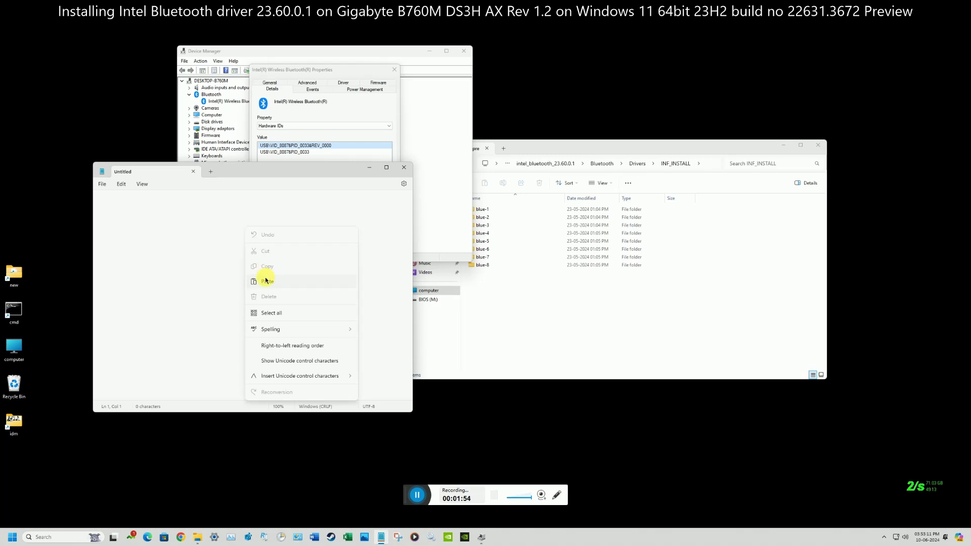
click(264, 279)
drag(273, 178, 416, 179)
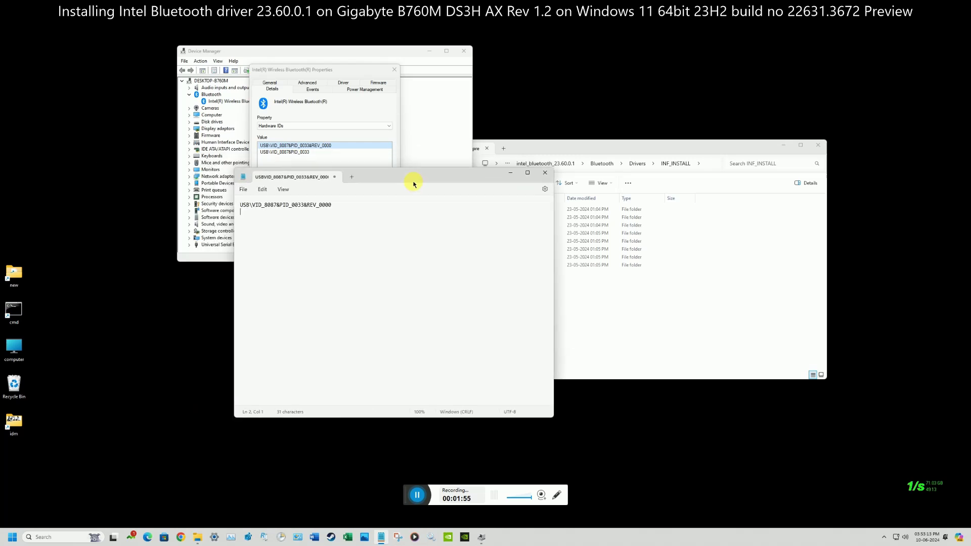
click(395, 70)
Step: Open ibtusb.inf from the blue-1 folder in Notepad, compare its VID_PIDS section with the hardware ID, and close only that file
click(772, 299)
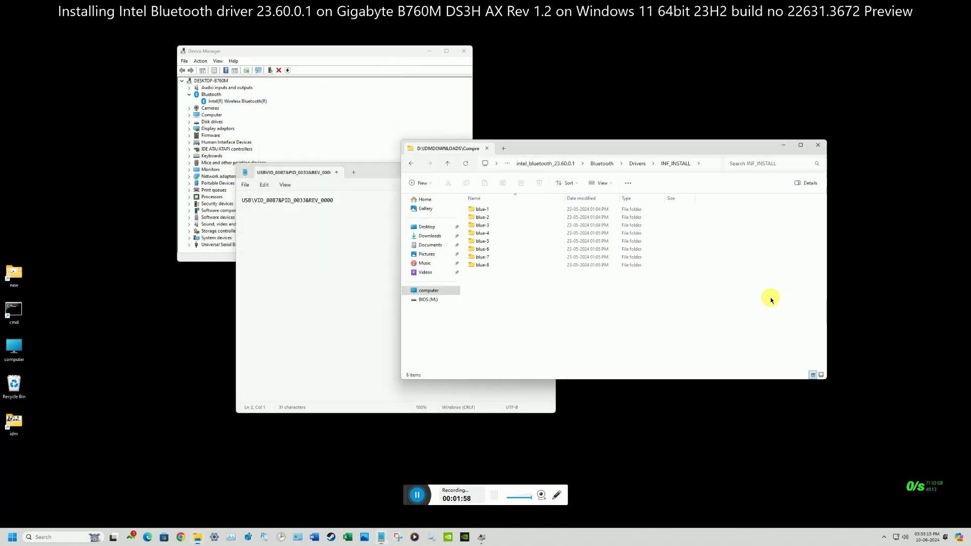
right_click(478, 211)
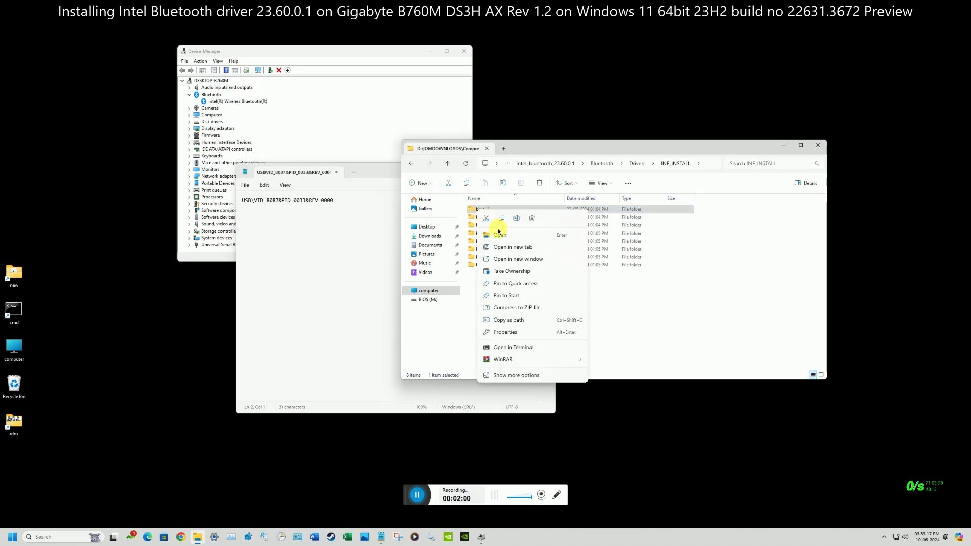
click(498, 238)
right_click(488, 219)
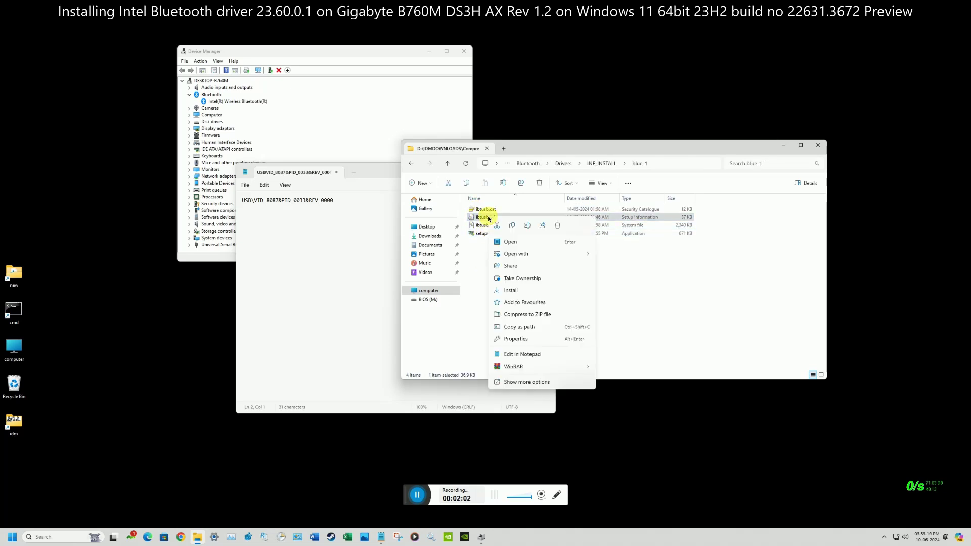
mouse_move(581, 253)
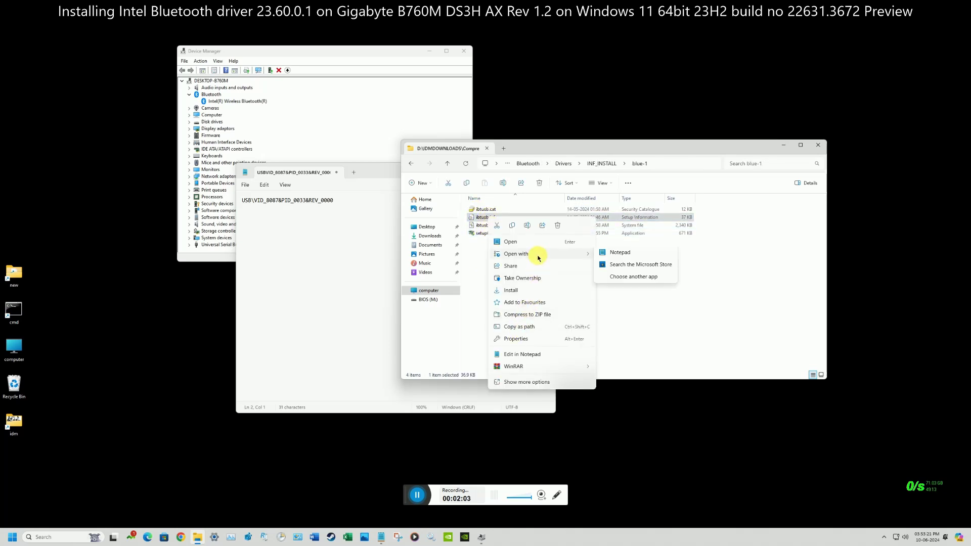
click(612, 254)
scroll(396, 379, down, 5)
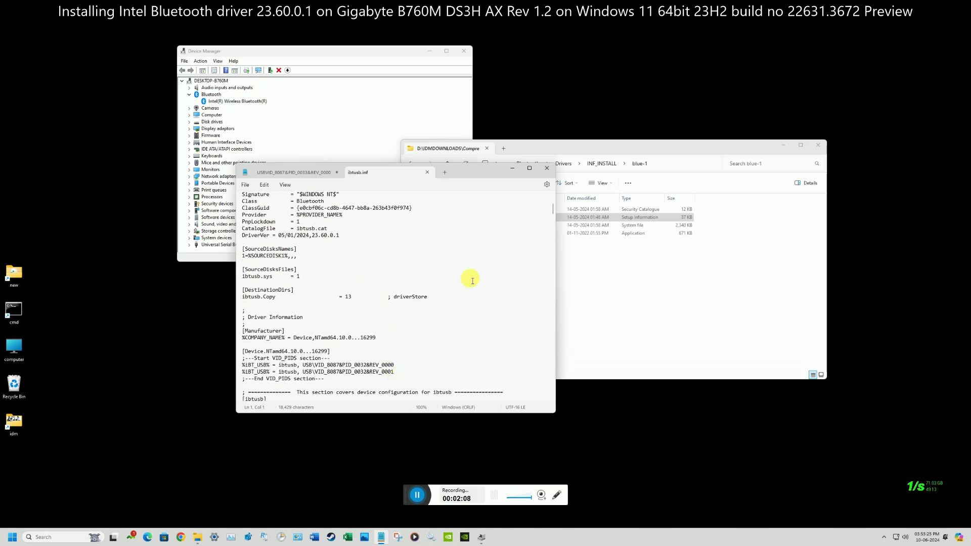
click(551, 169)
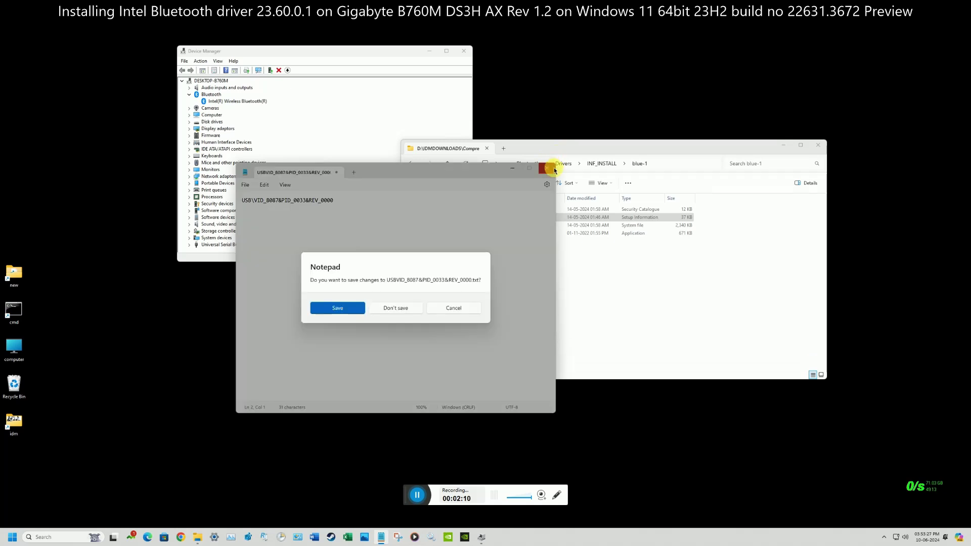
click(459, 310)
Step: Return to INF_INSTALL and check the VID_PIDS section of the blue-2 folder's ibtusb.inf in Notepad against the noted hardware ID
click(605, 275)
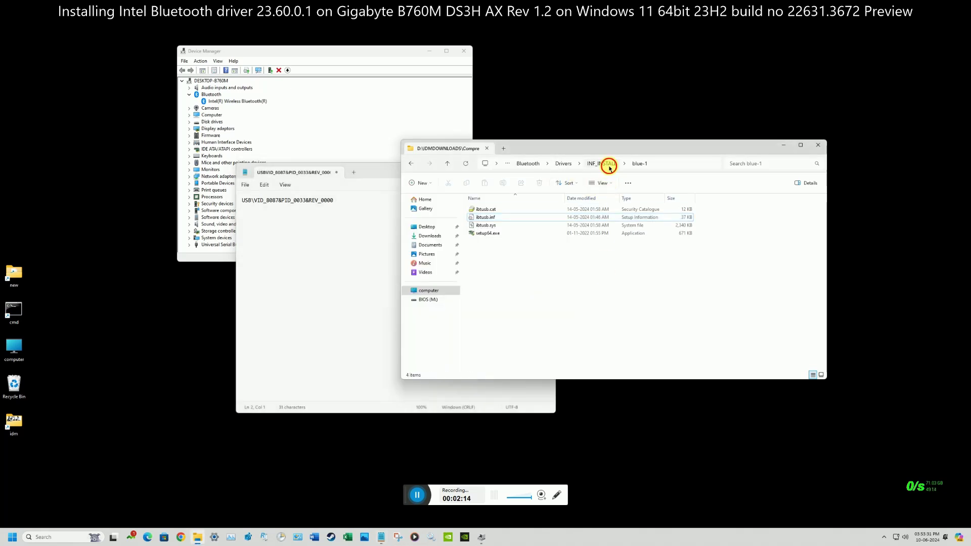
click(608, 165)
right_click(470, 218)
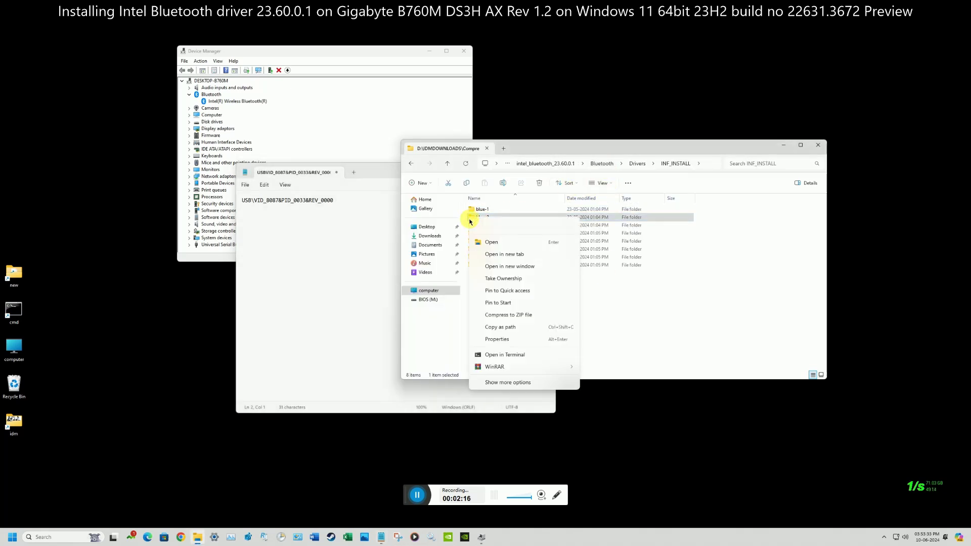
click(472, 244)
right_click(482, 221)
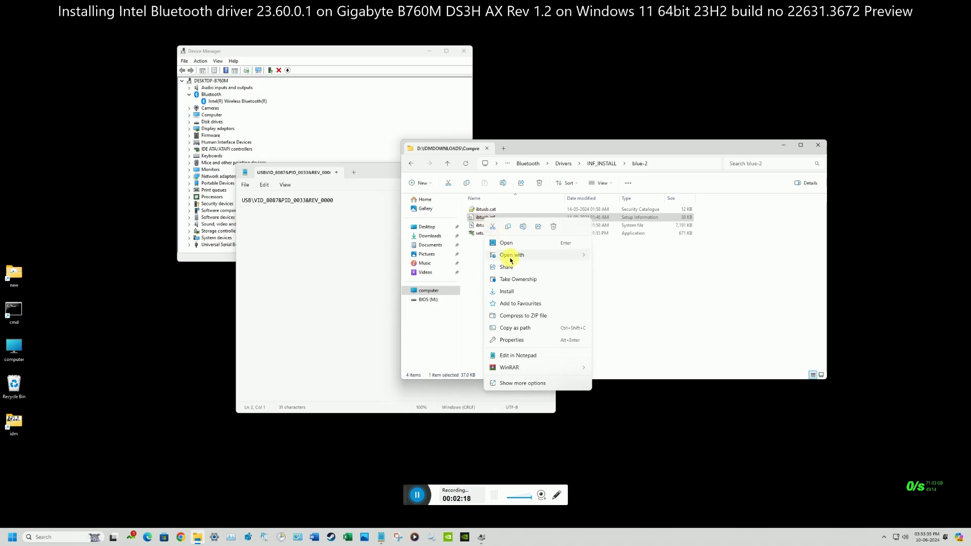
mouse_move(577, 254)
click(608, 257)
scroll(480, 291, down, 3)
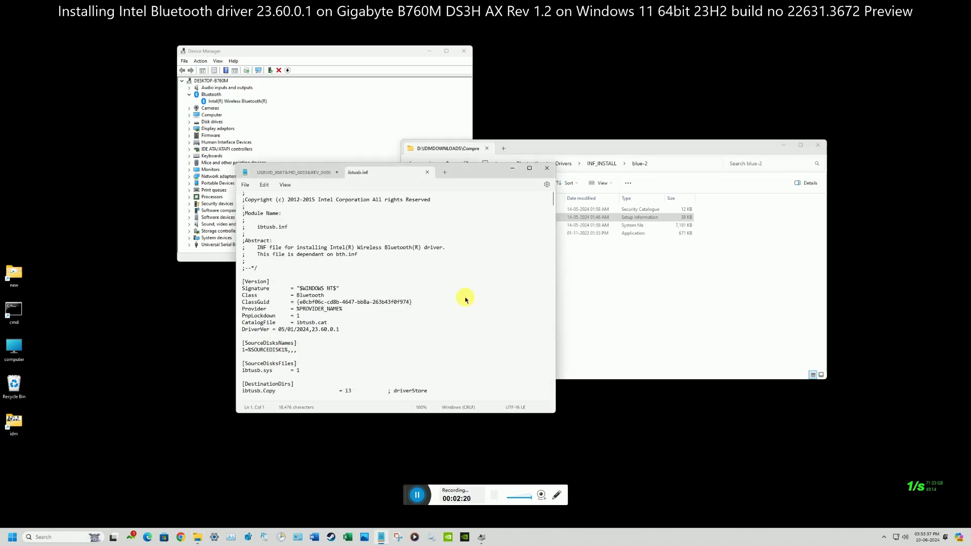
scroll(465, 299, down, 2)
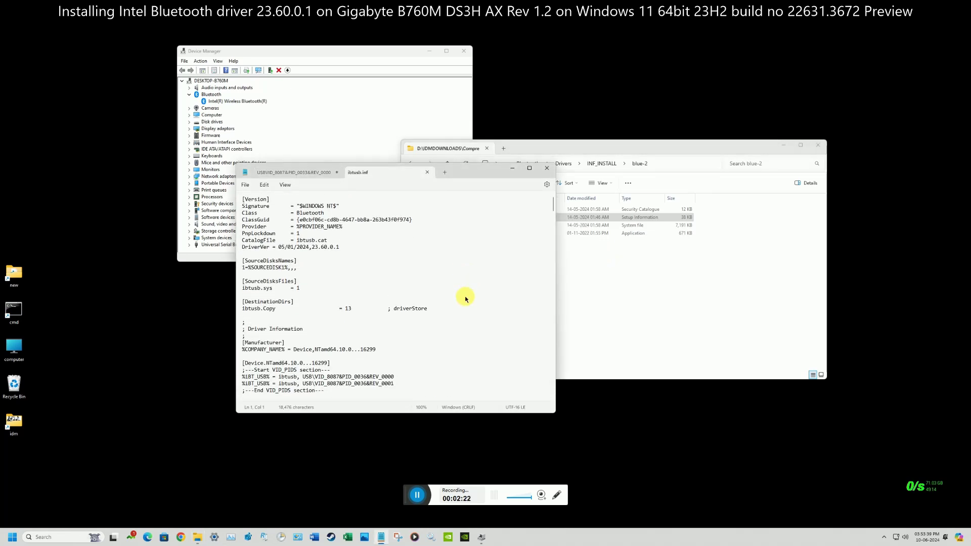
click(428, 173)
Step: Return to INF_INSTALL and check the VID_PIDS section of the blue-3 folder's ibtusb.inf in Notepad against the noted hardware ID
click(600, 304)
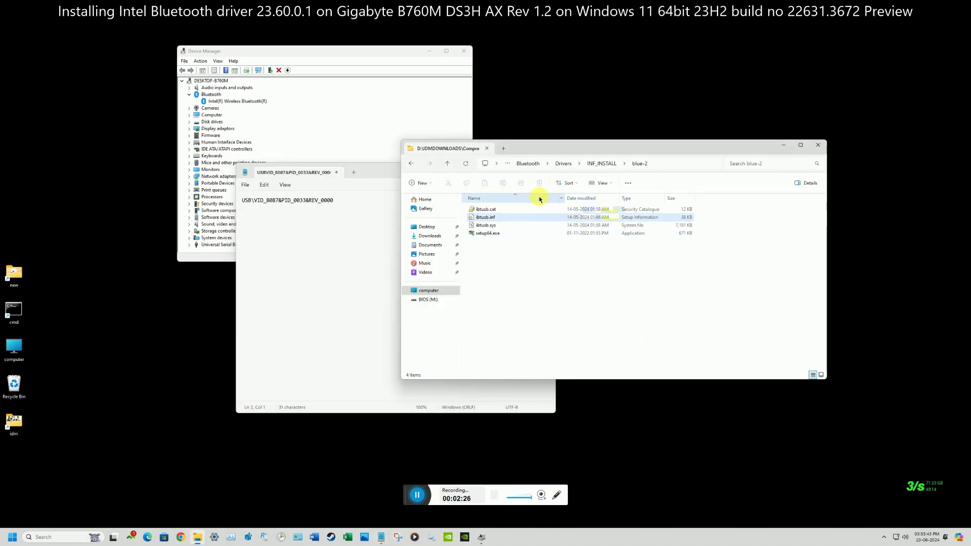
click(607, 163)
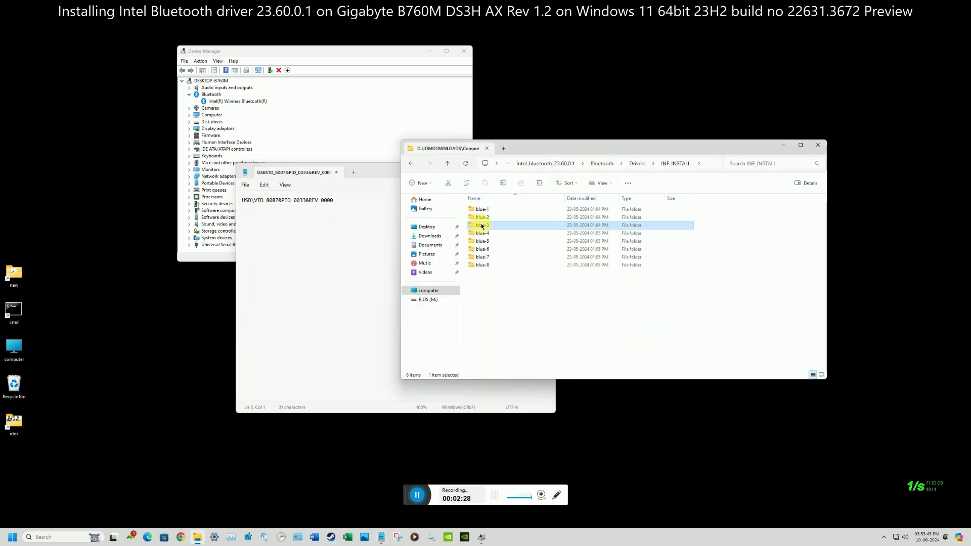
right_click(481, 225)
click(519, 249)
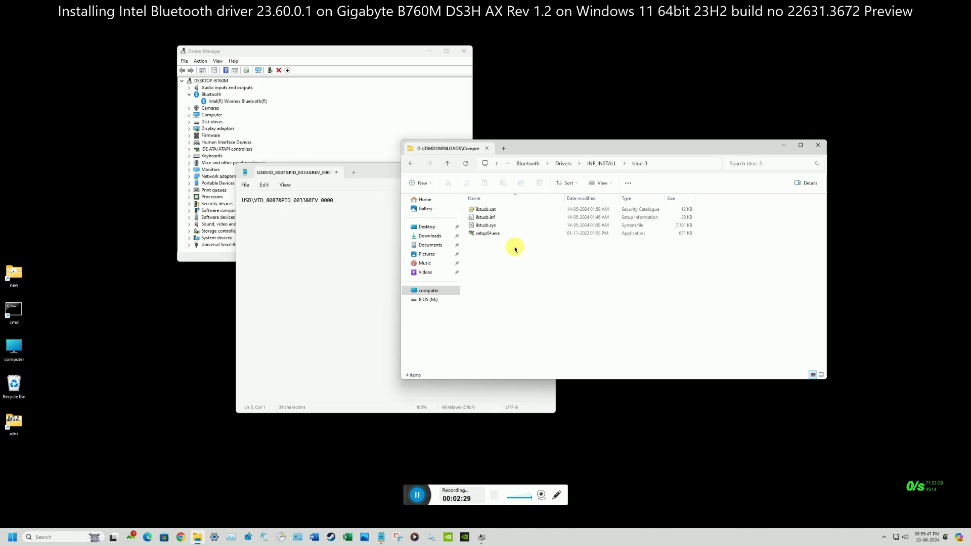
right_click(494, 220)
mouse_move(526, 256)
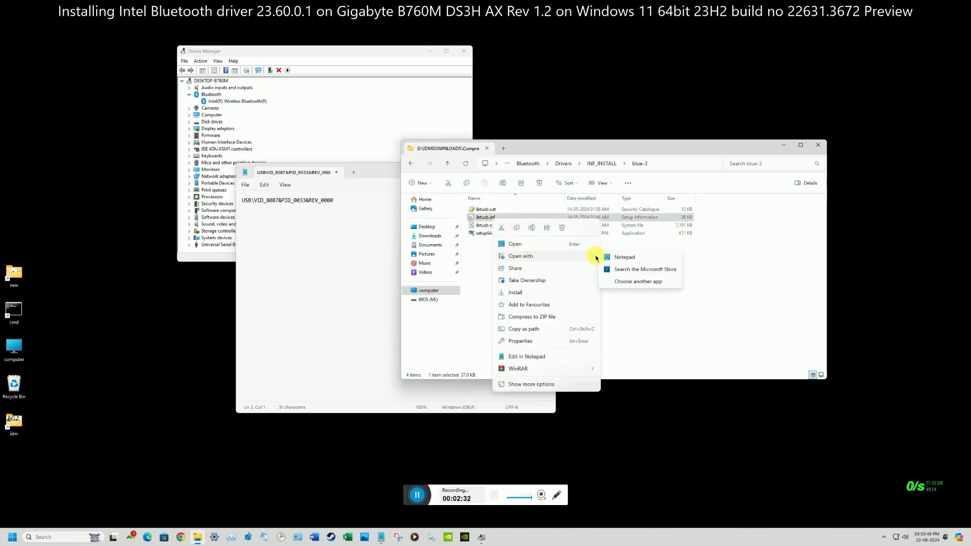
click(614, 259)
scroll(388, 298, down, 6)
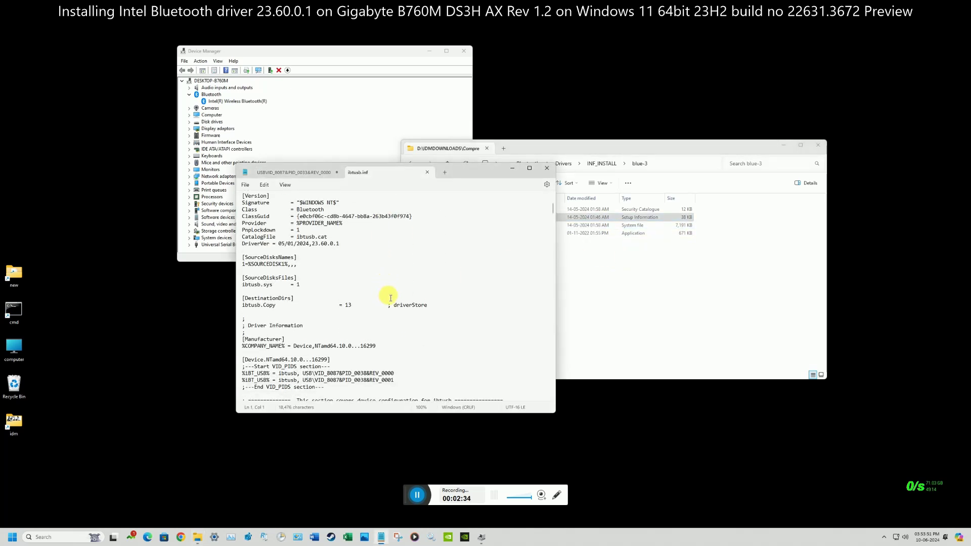
click(429, 174)
Step: Return to INF_INSTALL and check the VID_PIDS section of the blue-4 folder's ibtusb.inf in Notepad against the noted hardware ID
click(602, 164)
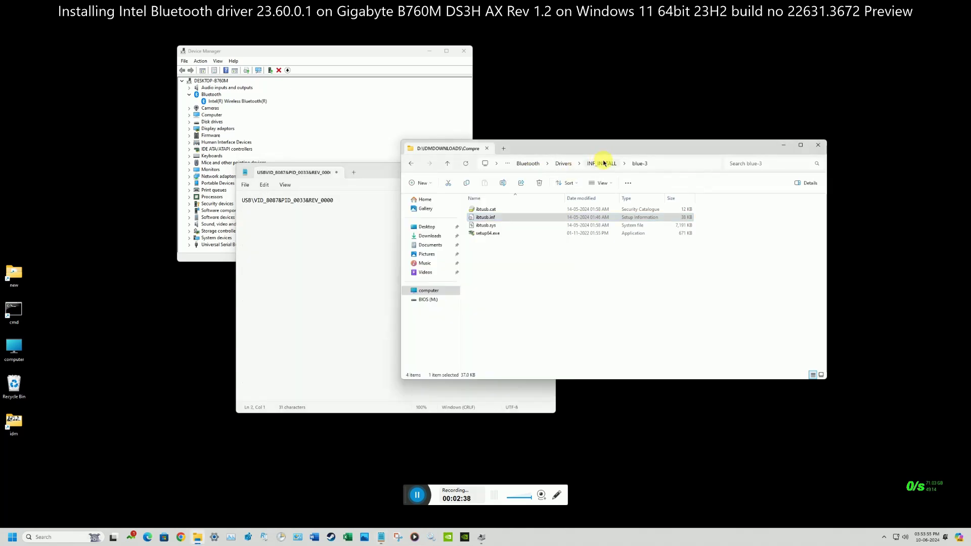
right_click(482, 235)
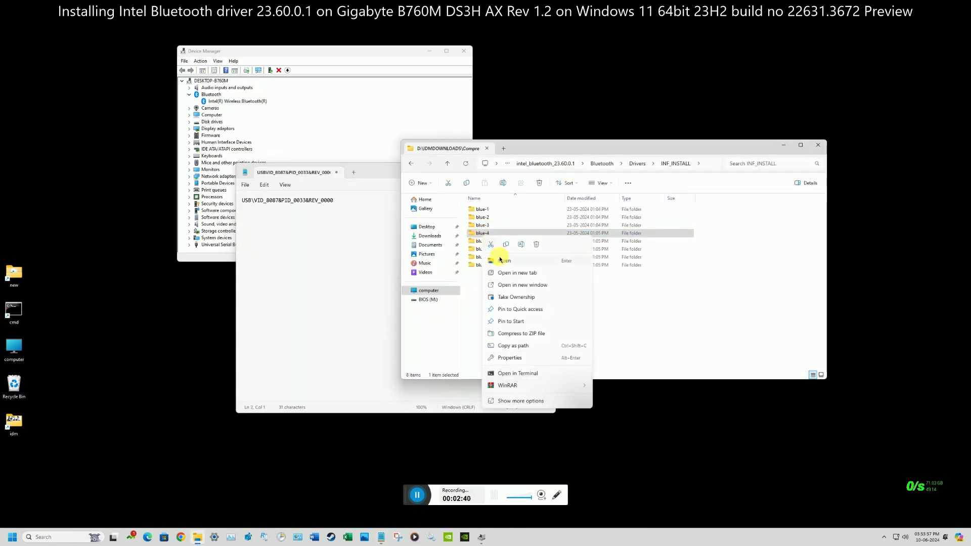
click(503, 262)
right_click(486, 217)
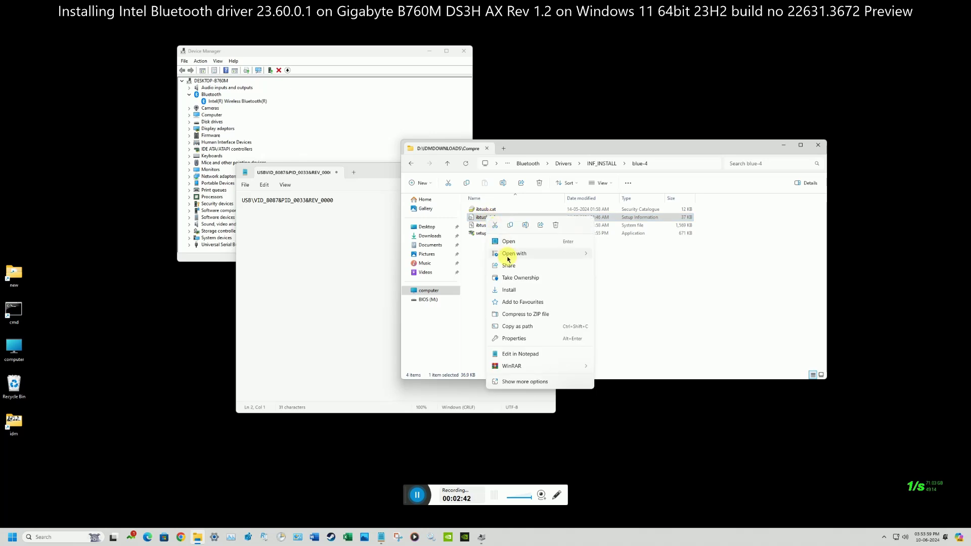
mouse_move(581, 256)
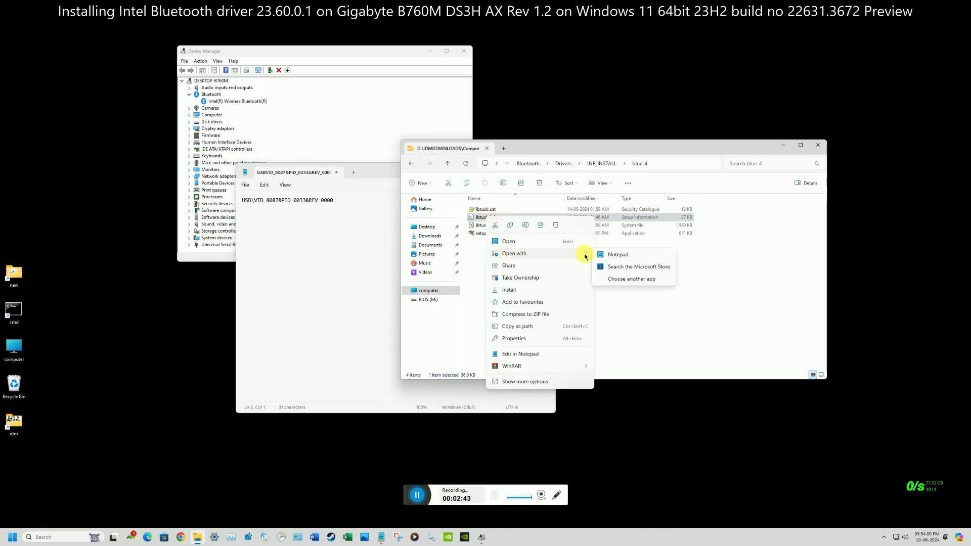
click(645, 259)
scroll(460, 295, down, 5)
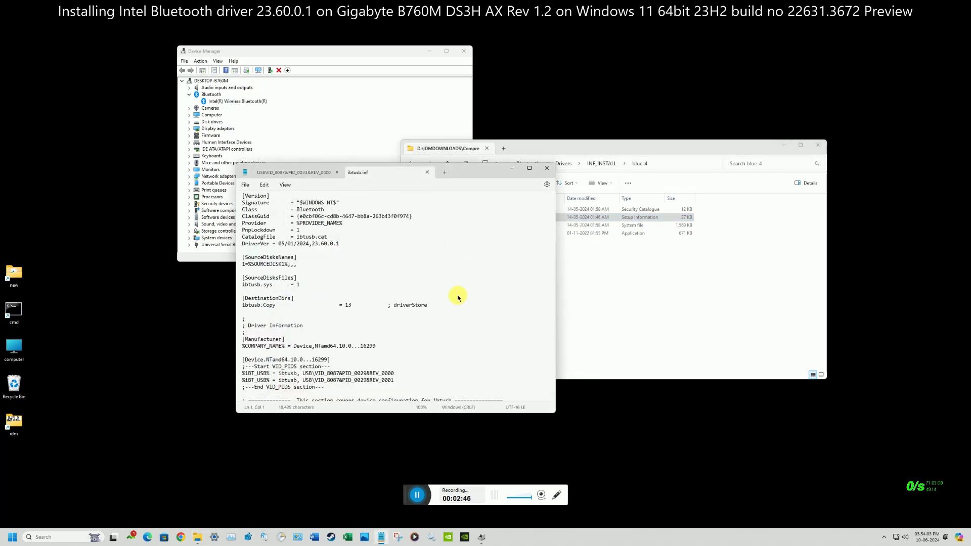
click(428, 175)
Step: Return to INF_INSTALL and check the VID_PIDS section of the blue-5 folder's ibtusb.inf in Notepad against the noted hardware ID
click(585, 276)
click(605, 164)
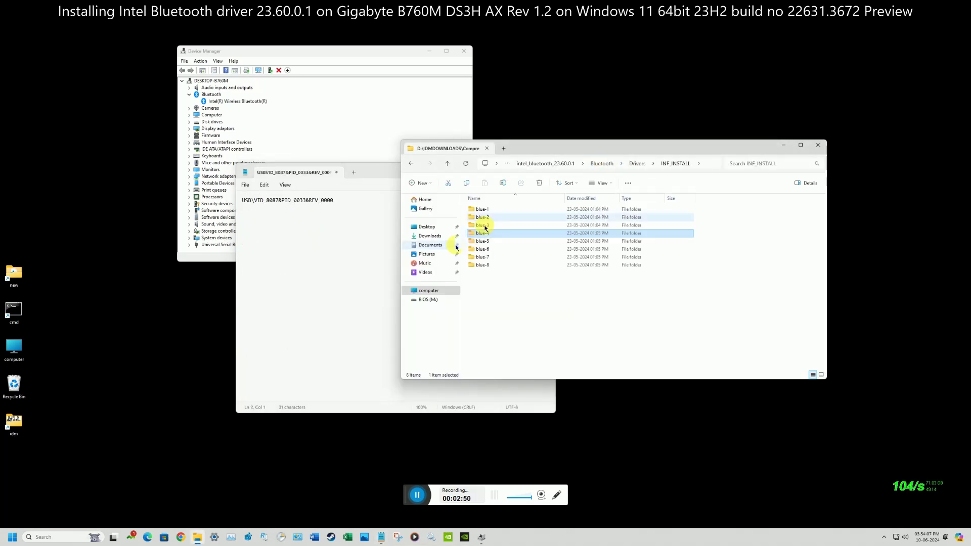
click(478, 241)
right_click(476, 244)
key(Escape)
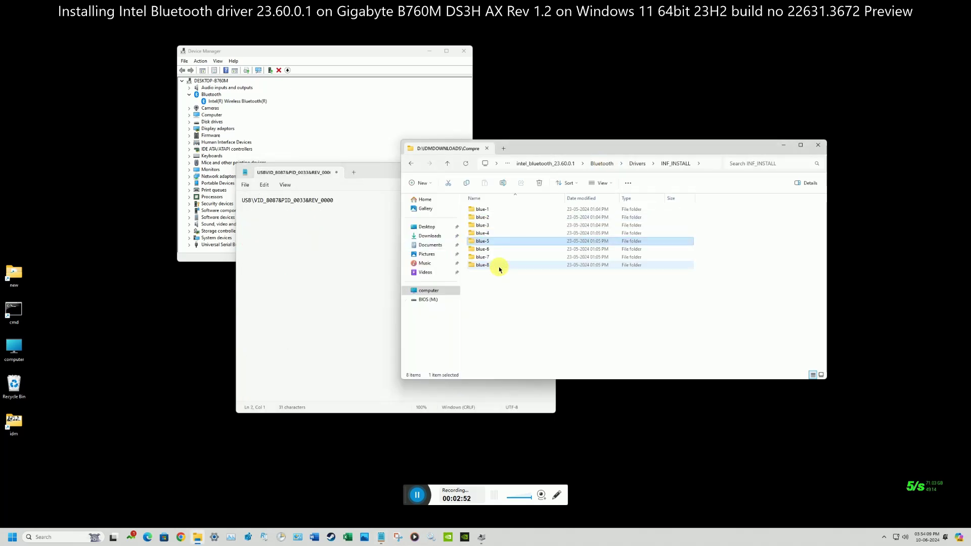
key(Return)
click(481, 217)
right_click(481, 217)
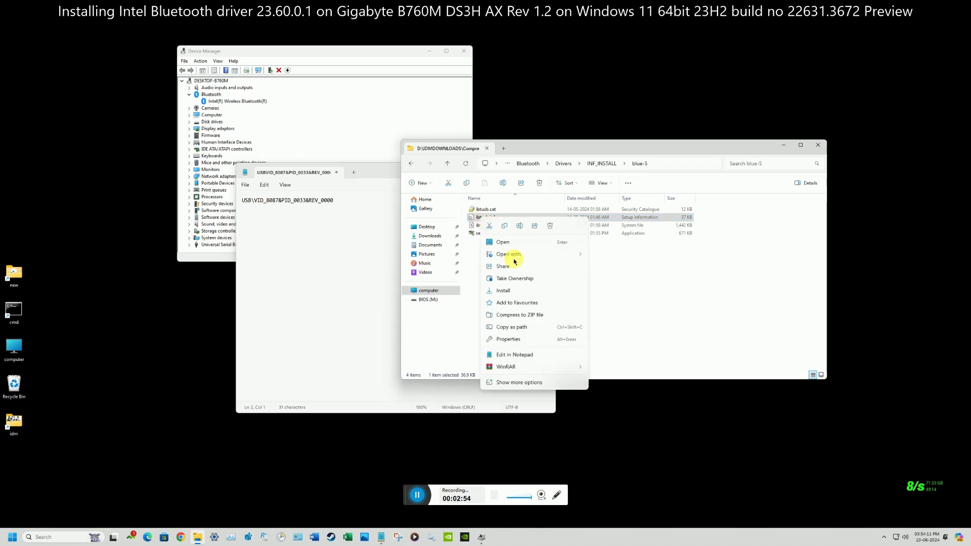
mouse_move(556, 254)
click(607, 254)
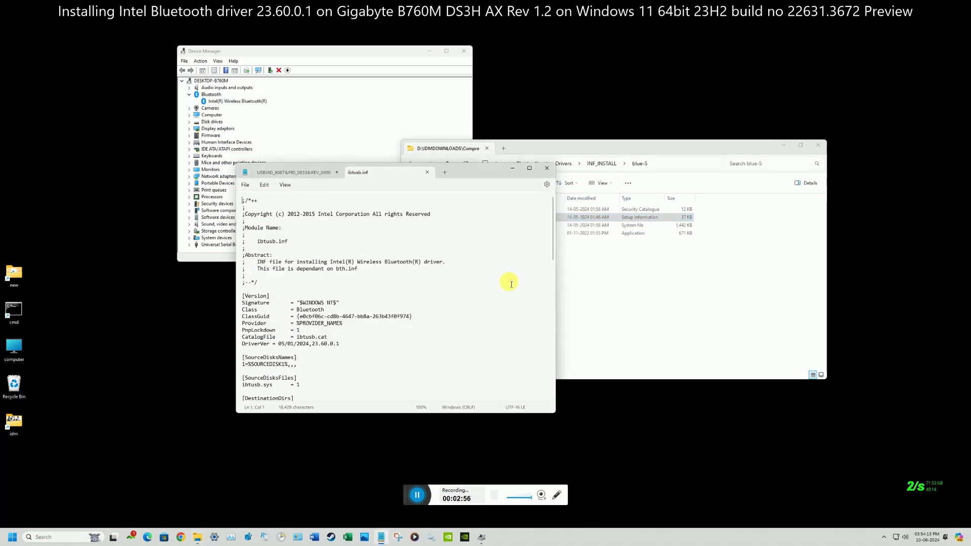
scroll(510, 285, down, 4)
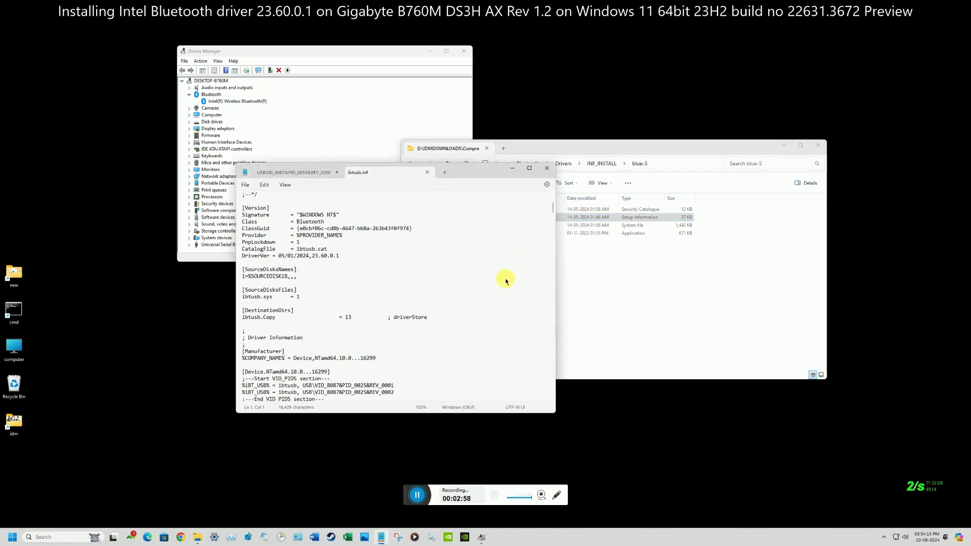
scroll(506, 278, down, 1)
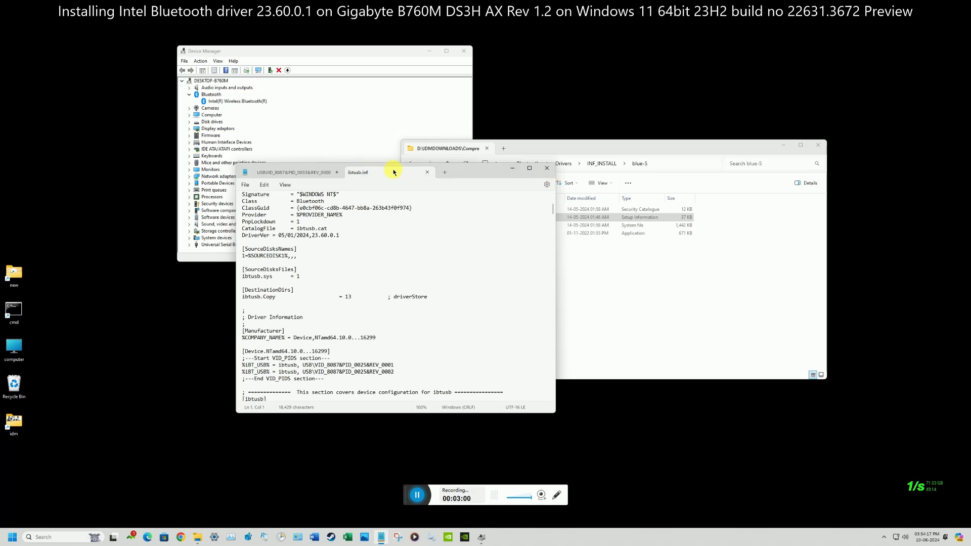
click(430, 174)
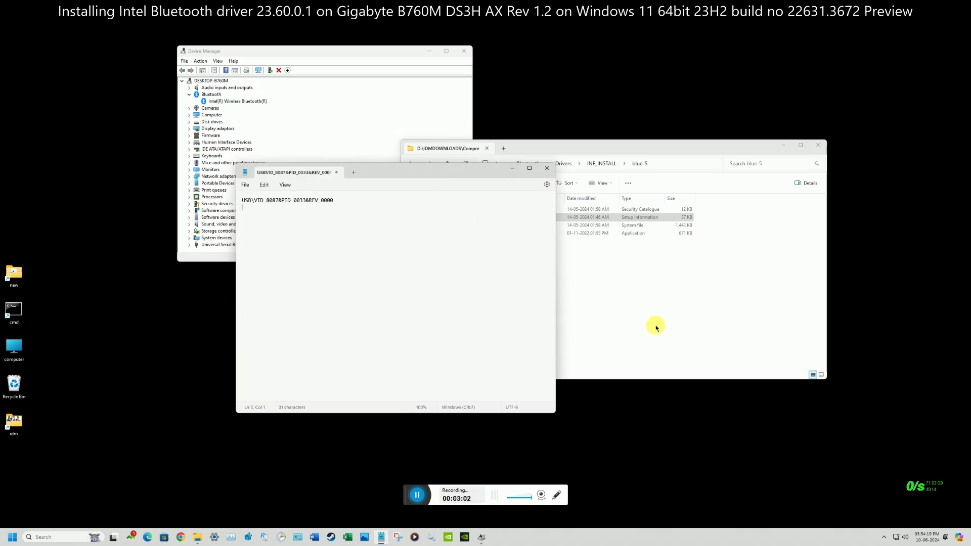
Step: Return to INF_INSTALL and check the VID_PIDS section of the blue-6 folder's ibtusb.inf in Notepad against the noted hardware ID
click(654, 326)
click(609, 165)
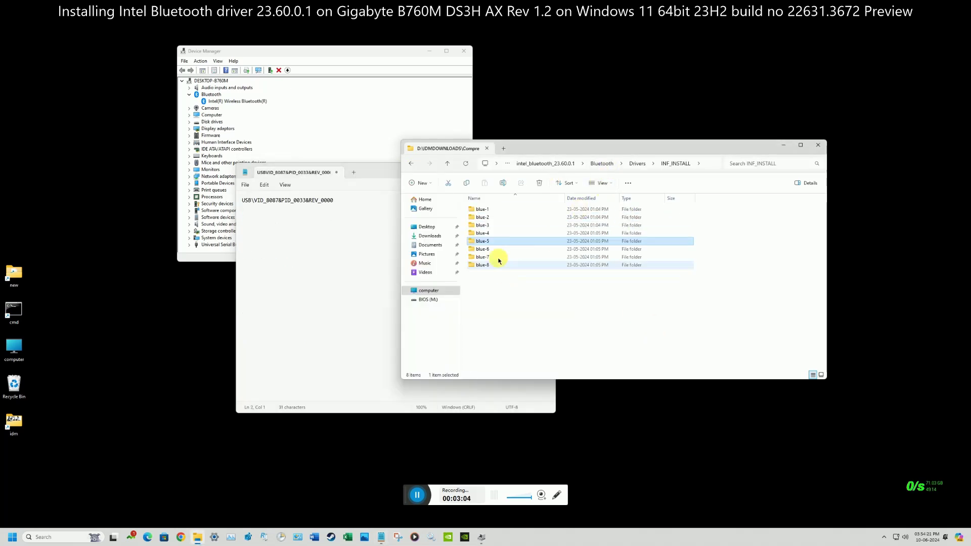
right_click(481, 250)
click(501, 272)
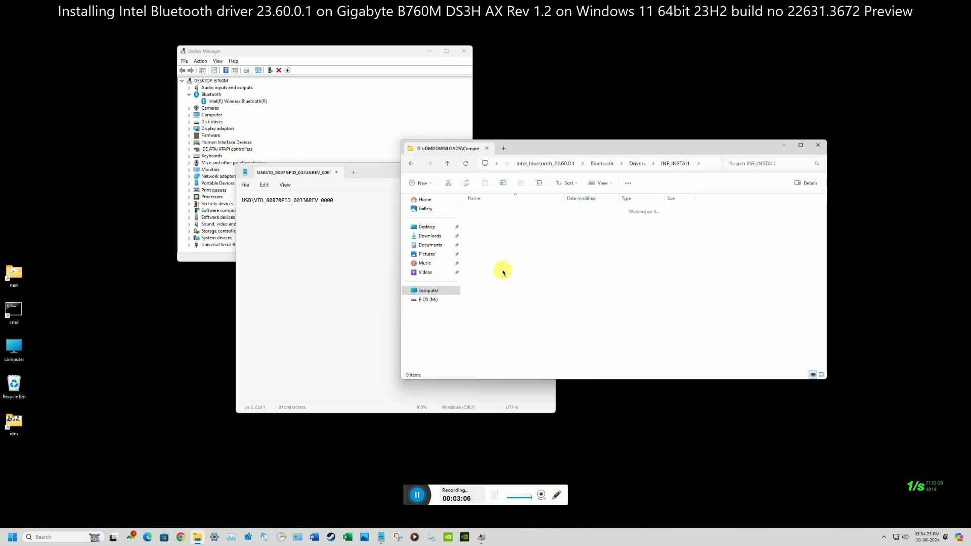
right_click(486, 217)
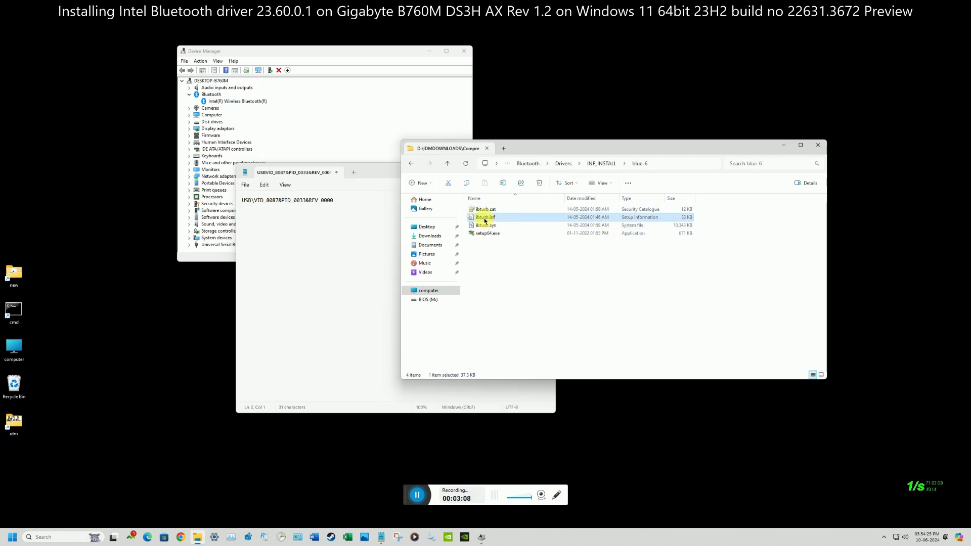
mouse_move(572, 256)
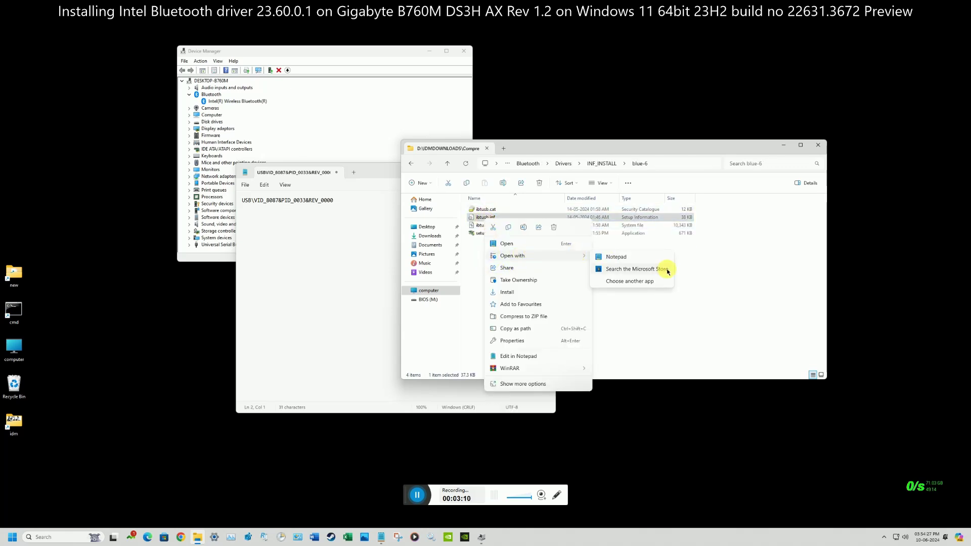
click(636, 253)
scroll(351, 323, down, 7)
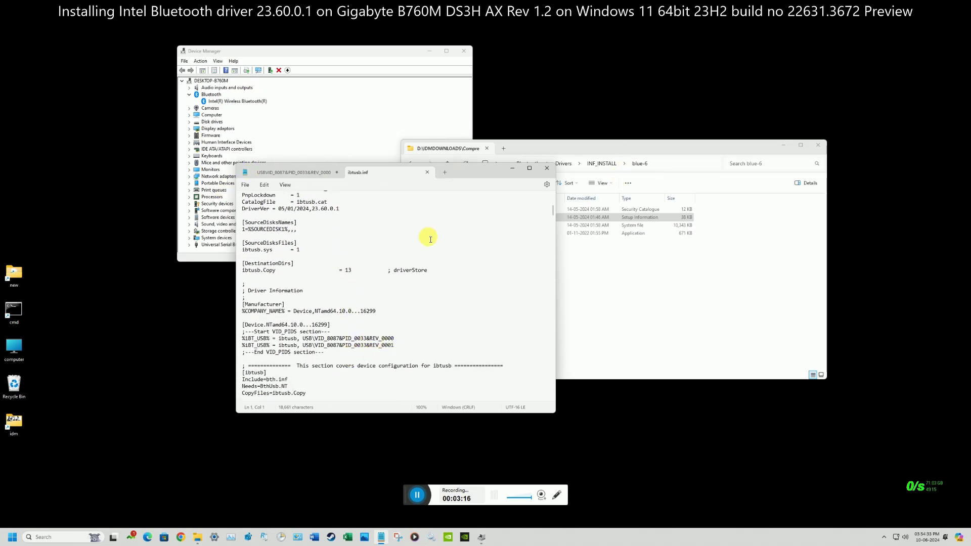
click(310, 176)
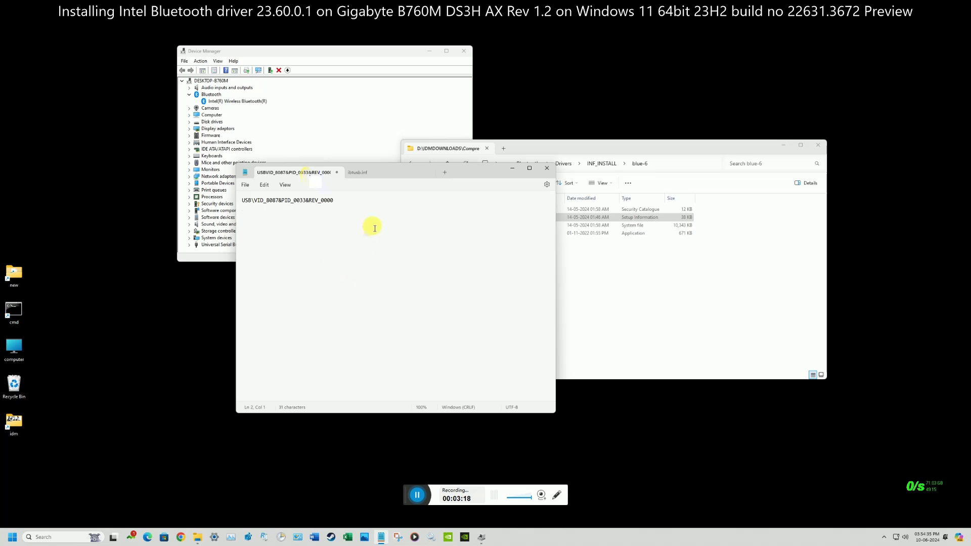
click(393, 177)
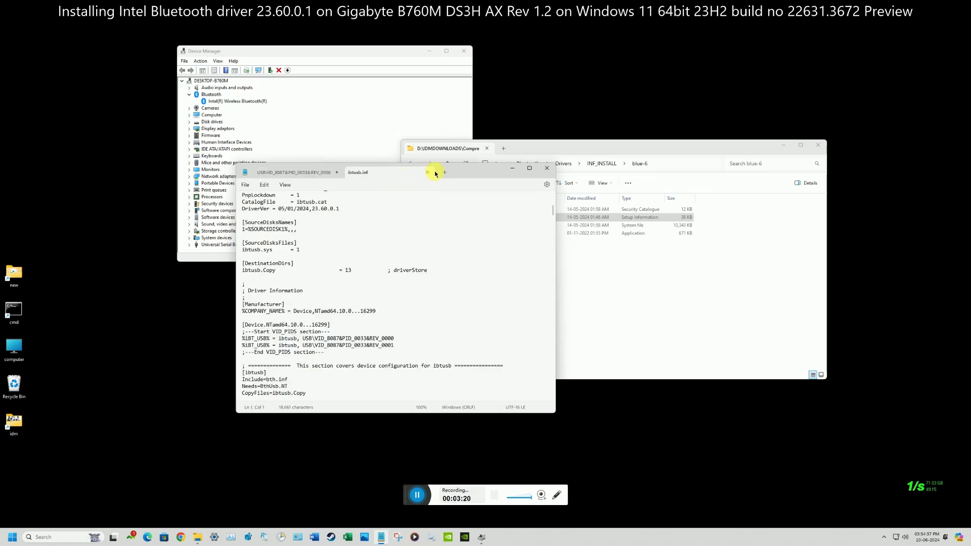
click(426, 174)
Step: Return to INF_INSTALL in a maximized File Explorer window and copy that folder's path
click(623, 283)
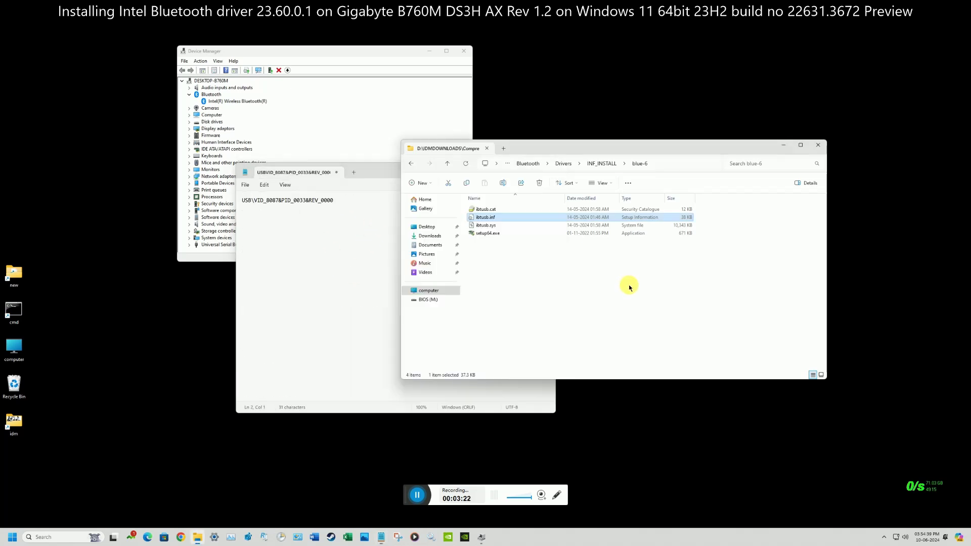
click(591, 164)
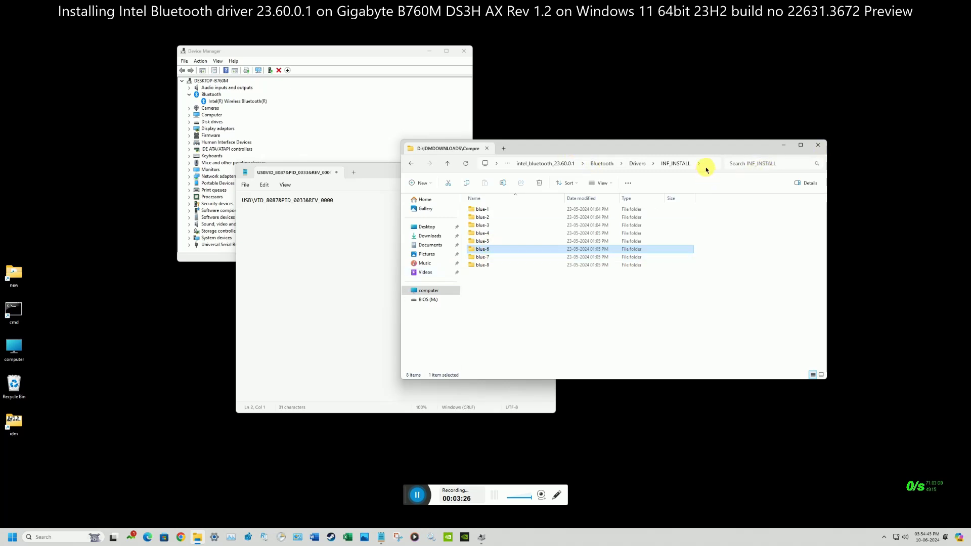
click(800, 145)
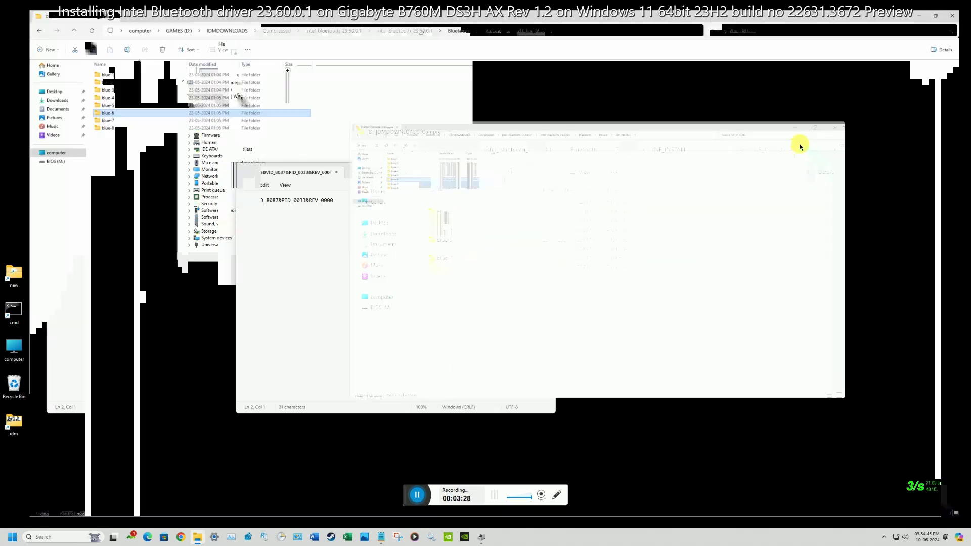
click(557, 21)
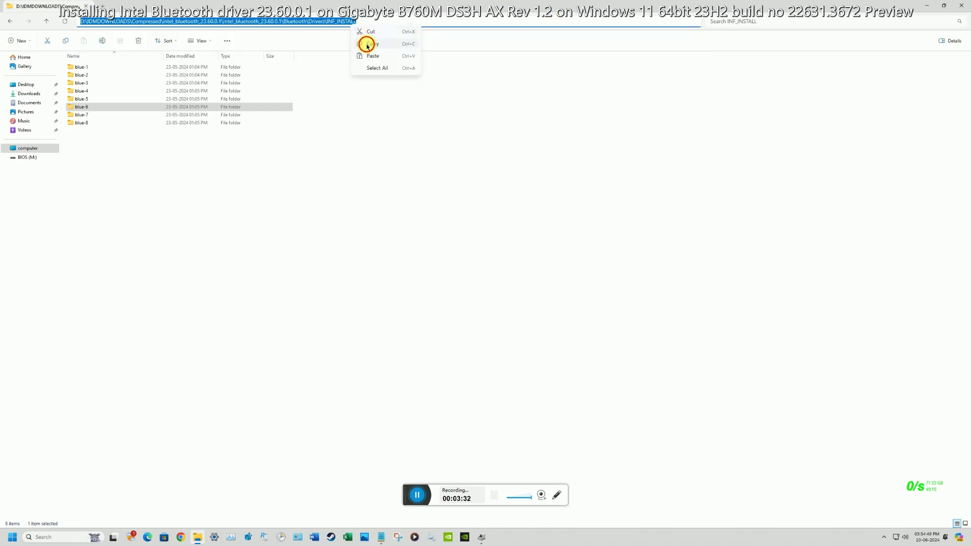
Step: Open the blue-6 folder, copy its full path, and minimize File Explorer
click(84, 113)
right_click(84, 112)
click(101, 133)
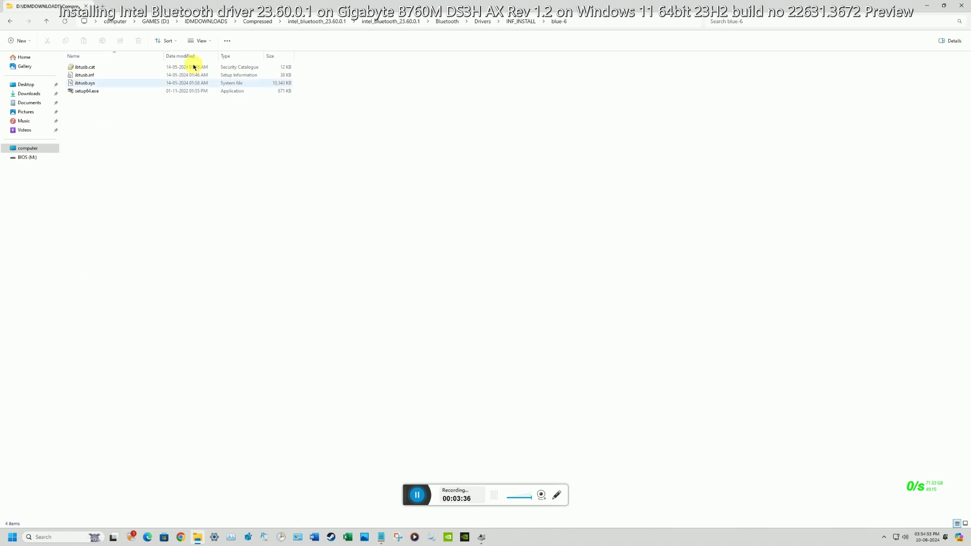
click(613, 26)
right_click(426, 22)
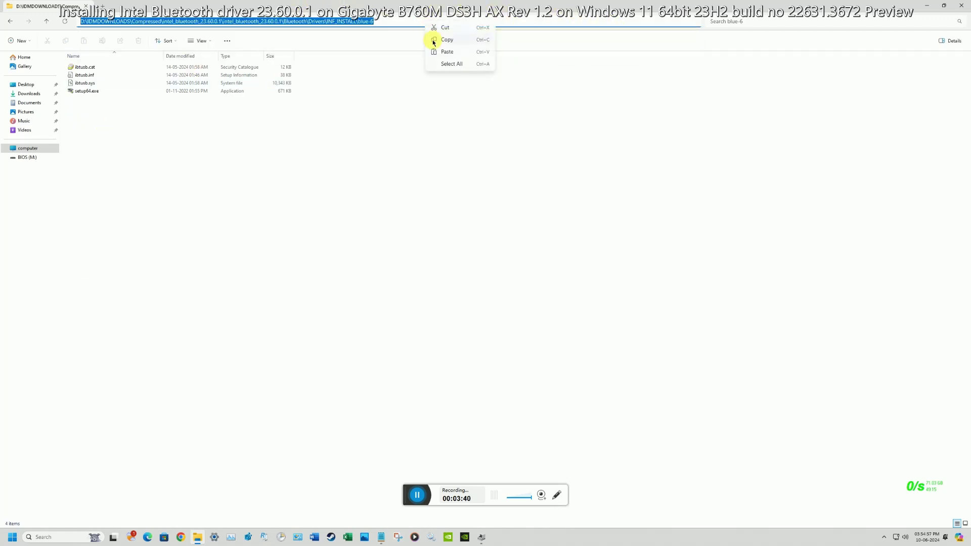
click(434, 40)
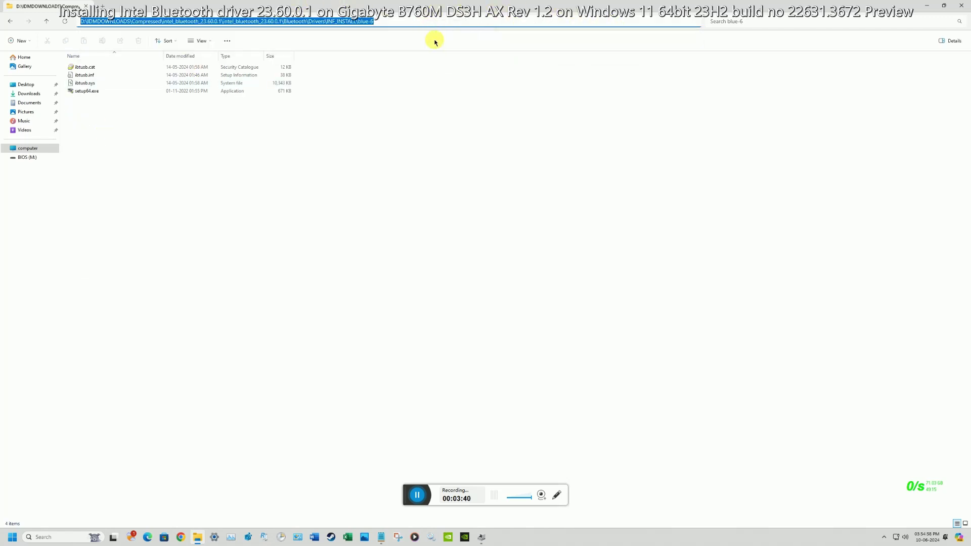
click(932, 9)
Step: Switch to Device Manager and start a manual driver update for Intel(R) Wireless Bluetooth(R), choosing from the drivers available on the computer
click(455, 101)
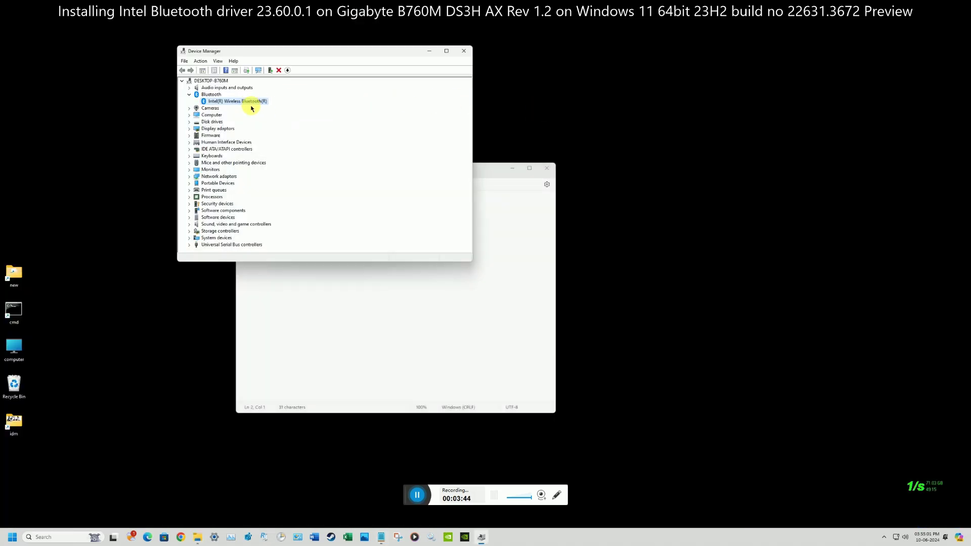
right_click(253, 101)
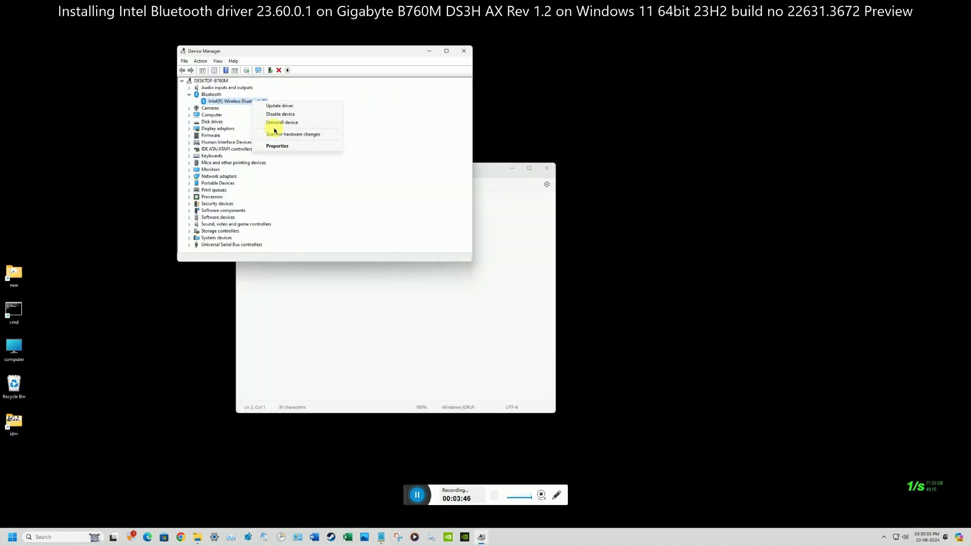
click(299, 106)
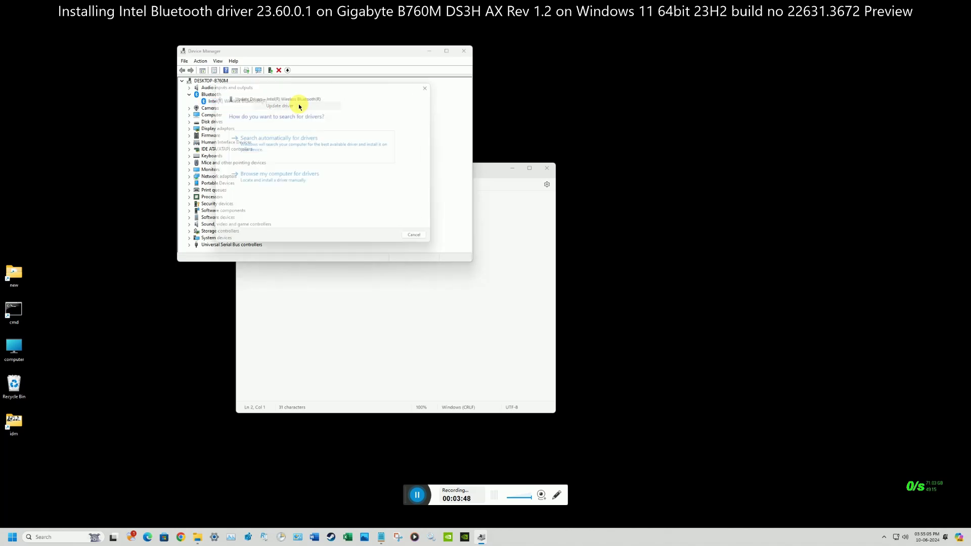
click(294, 177)
click(306, 196)
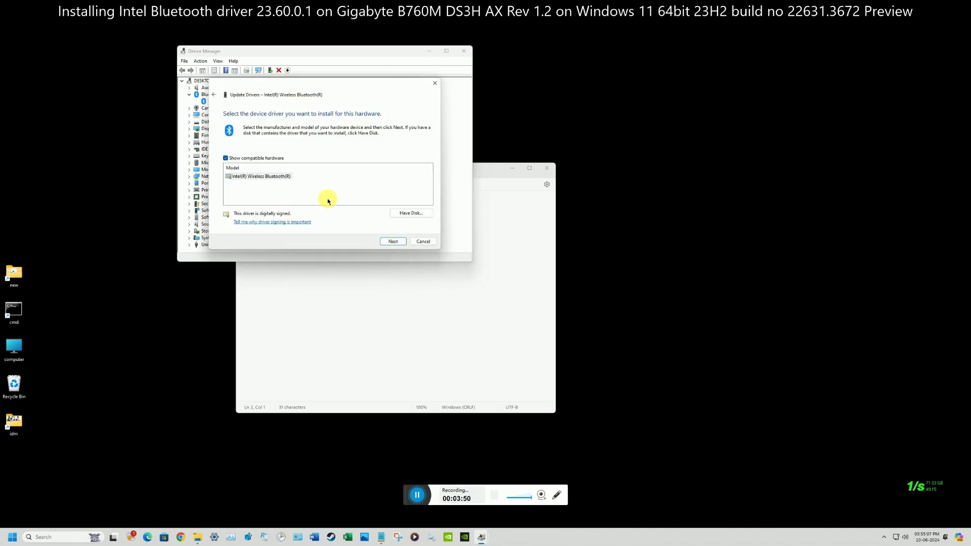
Step: Install the Intel(R) Wireless Bluetooth(R) driver from disk using the copied blue-6 path, and finish the update wizard
click(411, 213)
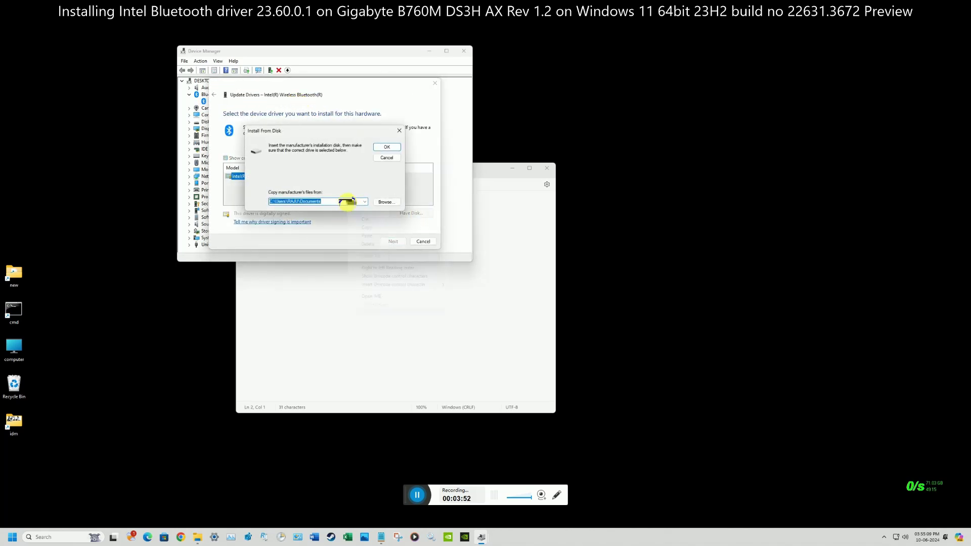
right_click(342, 202)
click(372, 238)
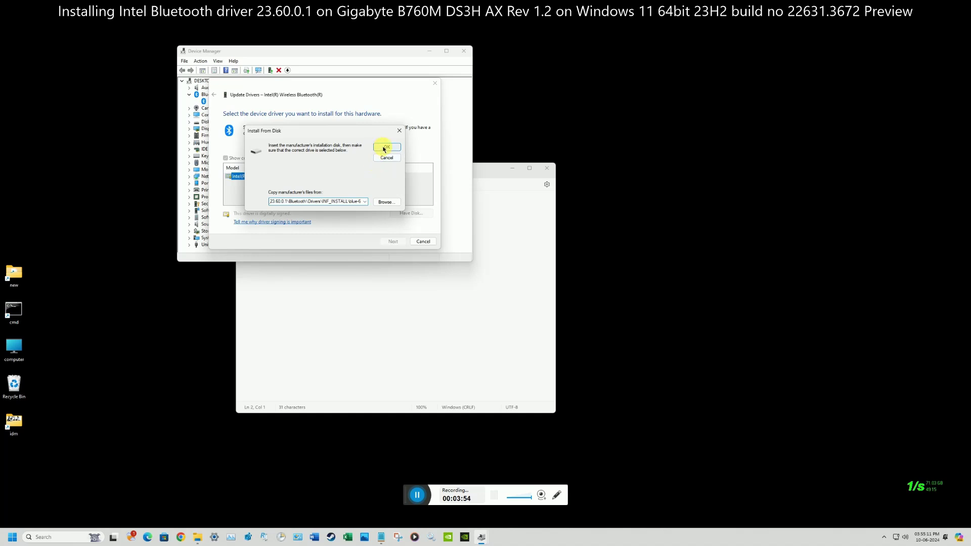
click(386, 147)
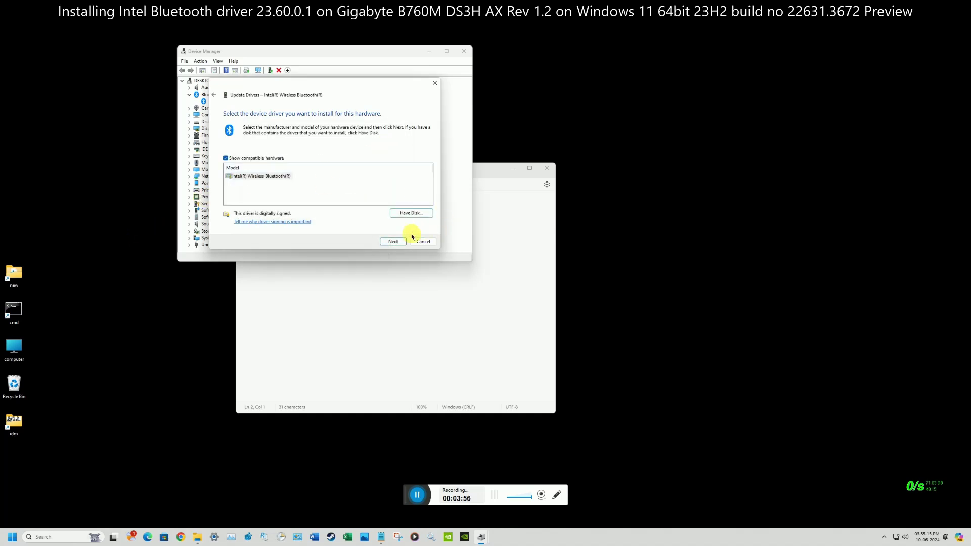
click(396, 242)
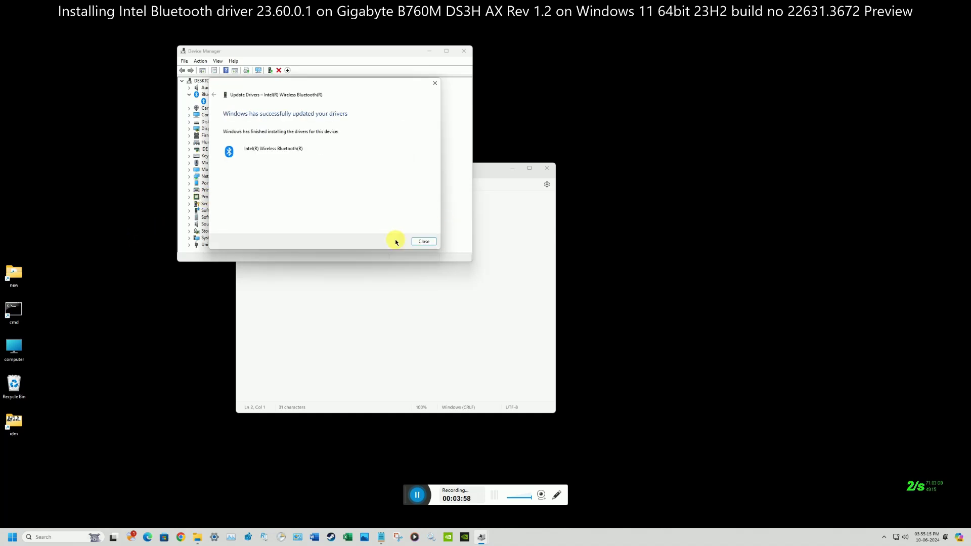
click(423, 242)
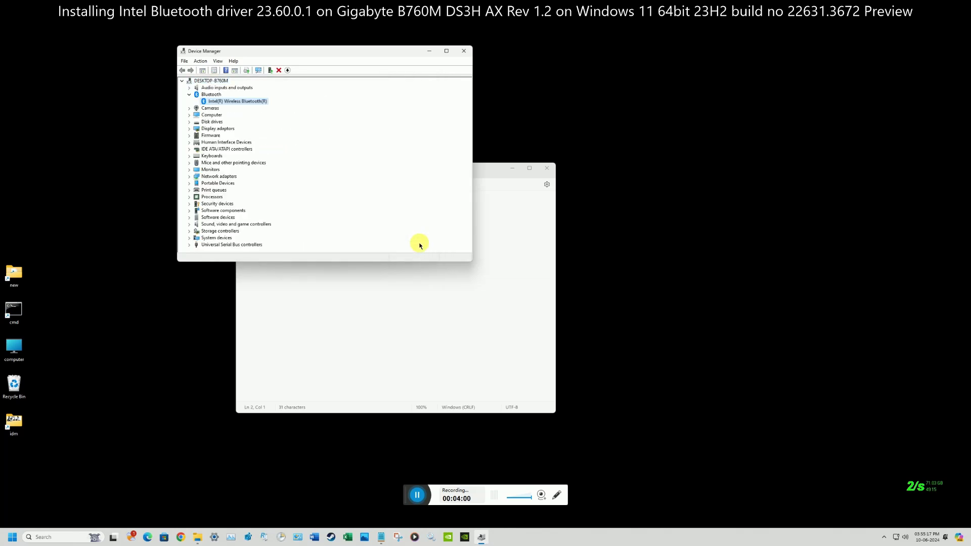
Step: Check the driver version and date in the Intel(R) Wireless Bluetooth(R) device properties, and close them
right_click(254, 103)
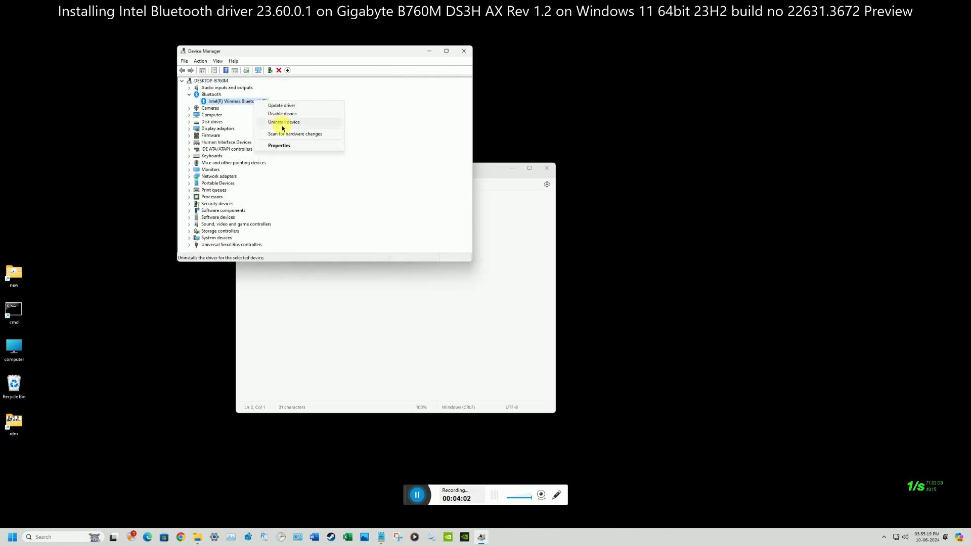
click(290, 148)
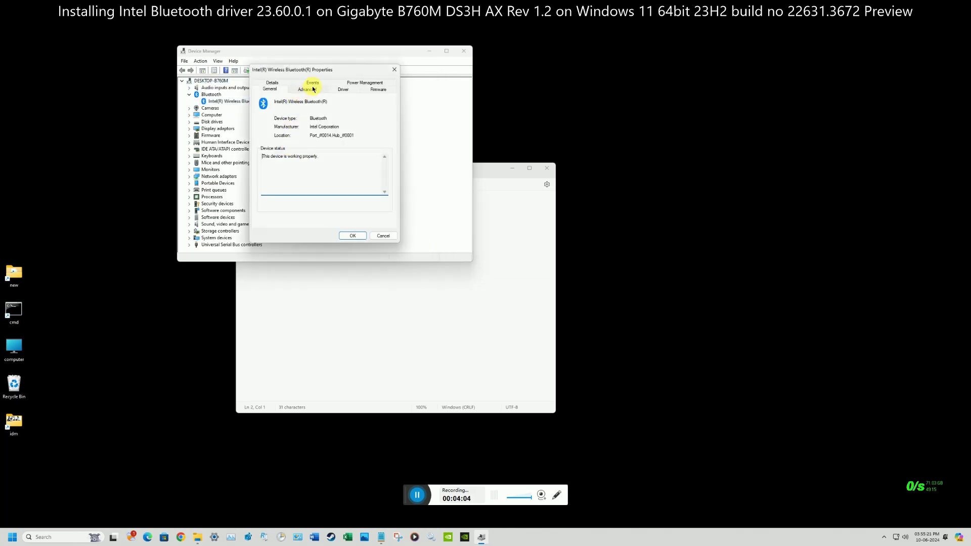
click(341, 89)
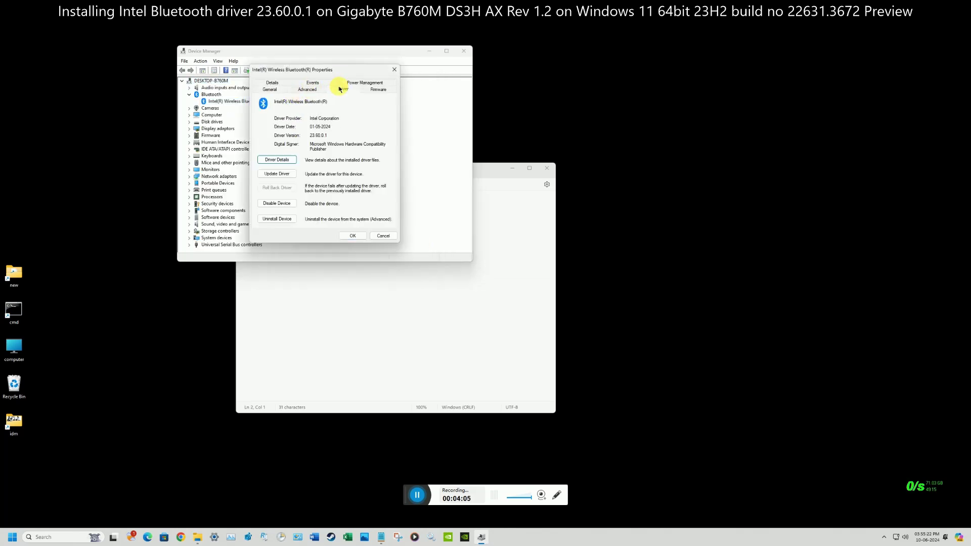
click(395, 70)
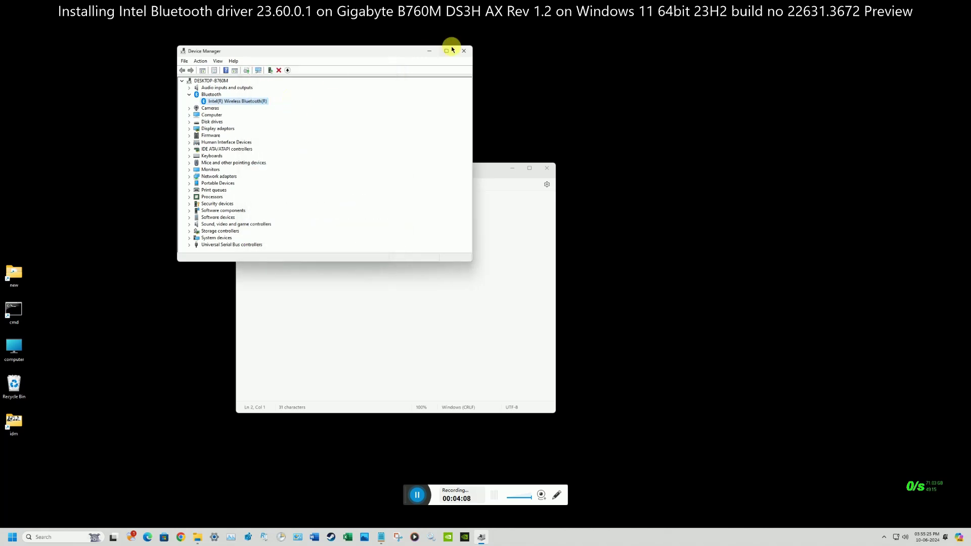
Step: Close Device Manager and the Notepad note with the hardware ID without saving the changes
click(472, 50)
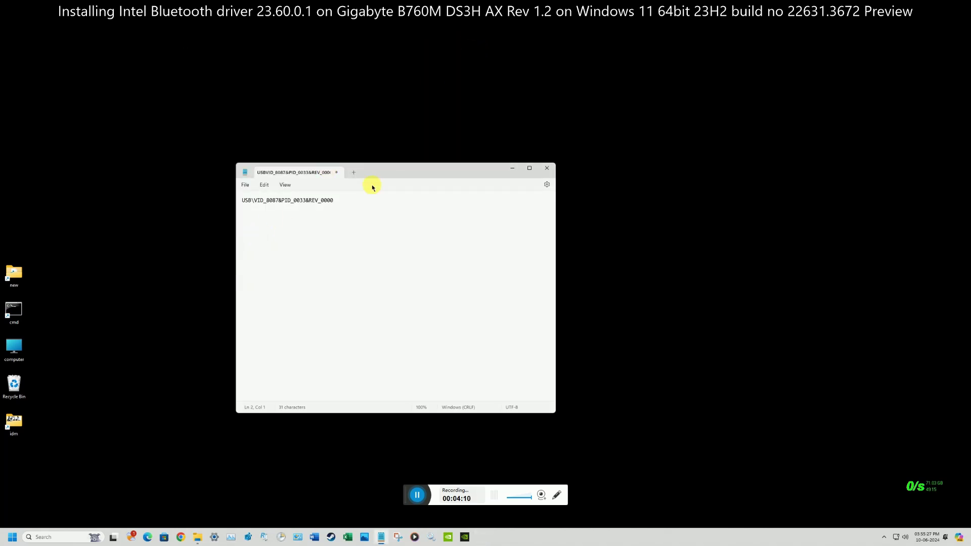
click(548, 170)
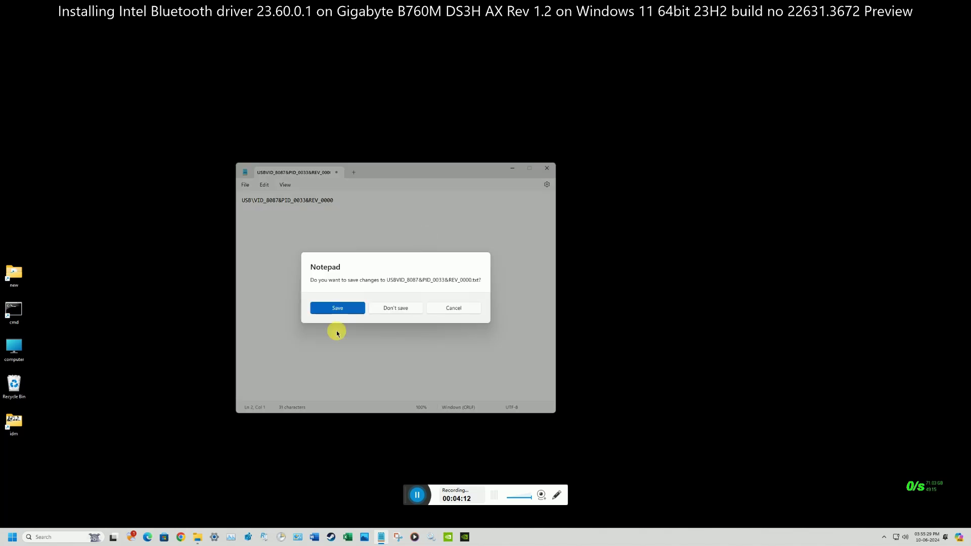
click(402, 309)
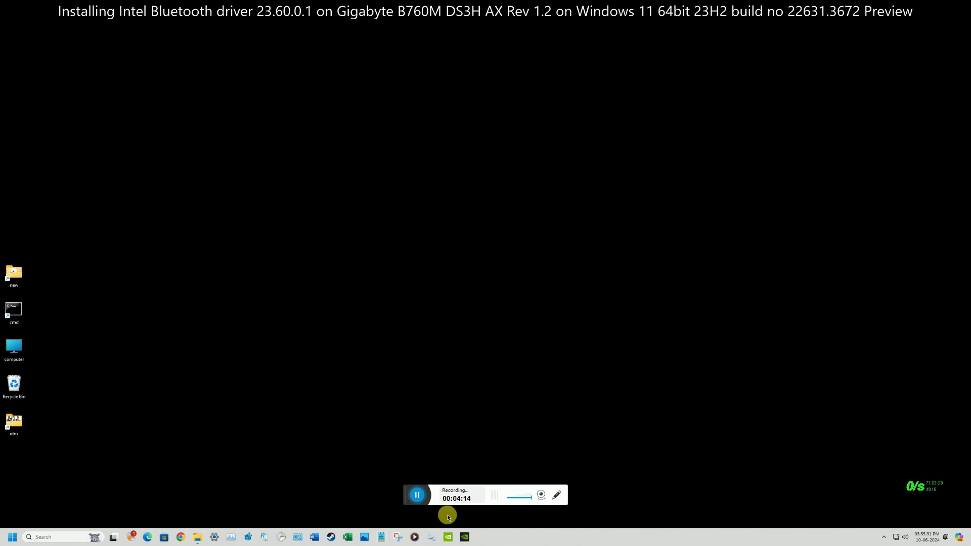
Step: Restore the File Explorer window, go back up to the Compressed folder, and close the window
click(198, 536)
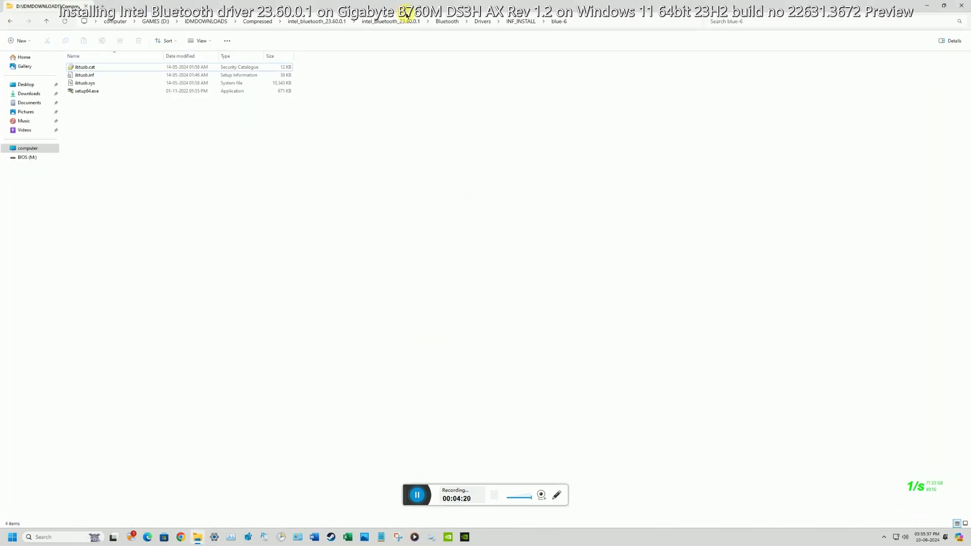
click(329, 23)
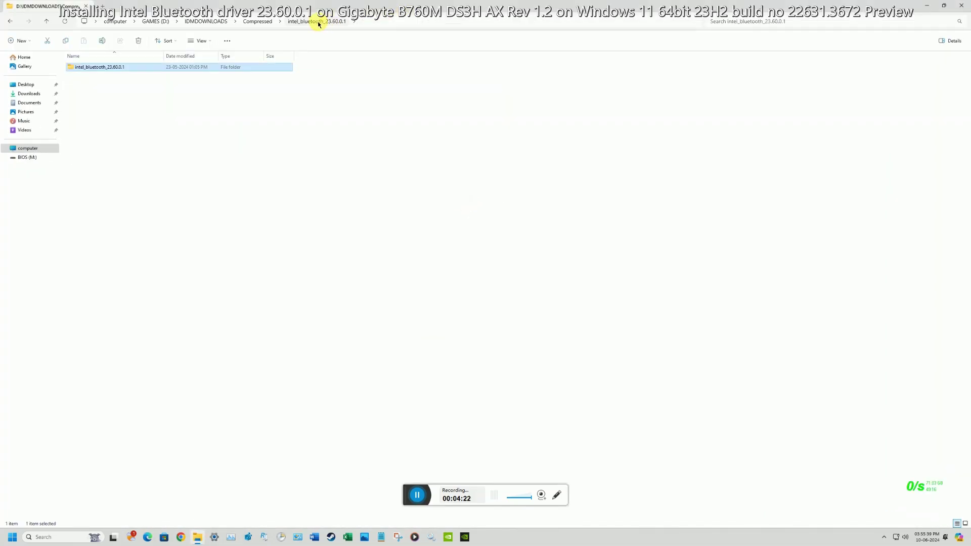
click(265, 22)
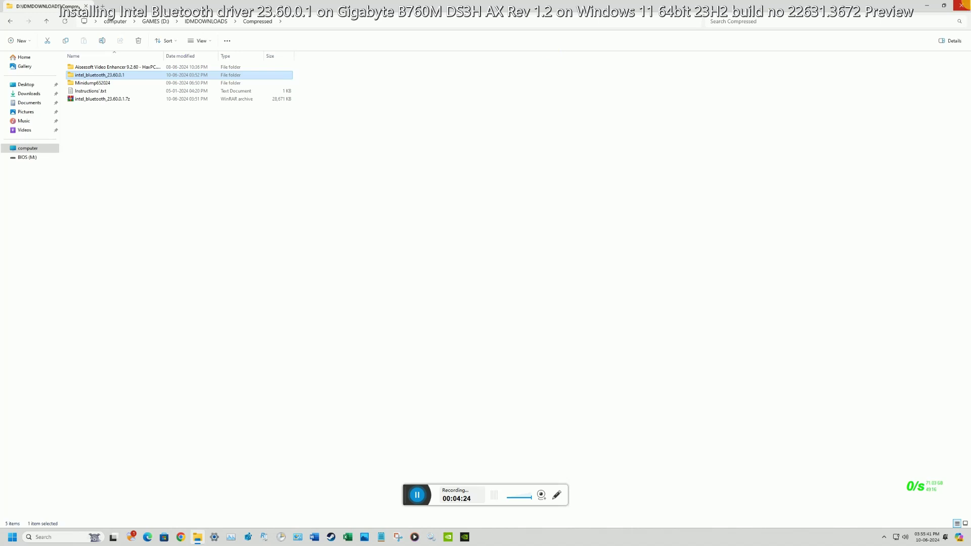
click(961, 5)
Step: Review the system, display, sound and input details in the DirectX Diagnostic Tool, and exit it
right_click(399, 118)
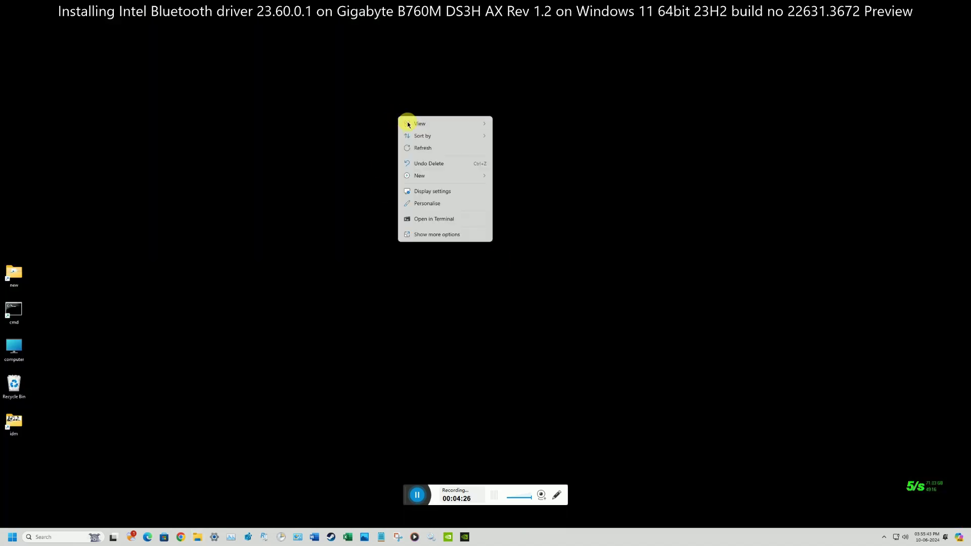
click(450, 237)
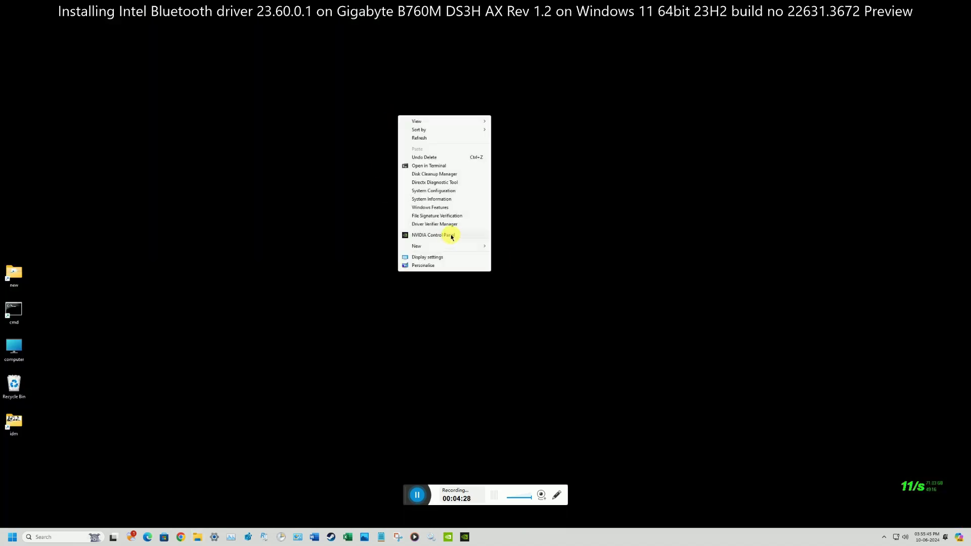
click(450, 183)
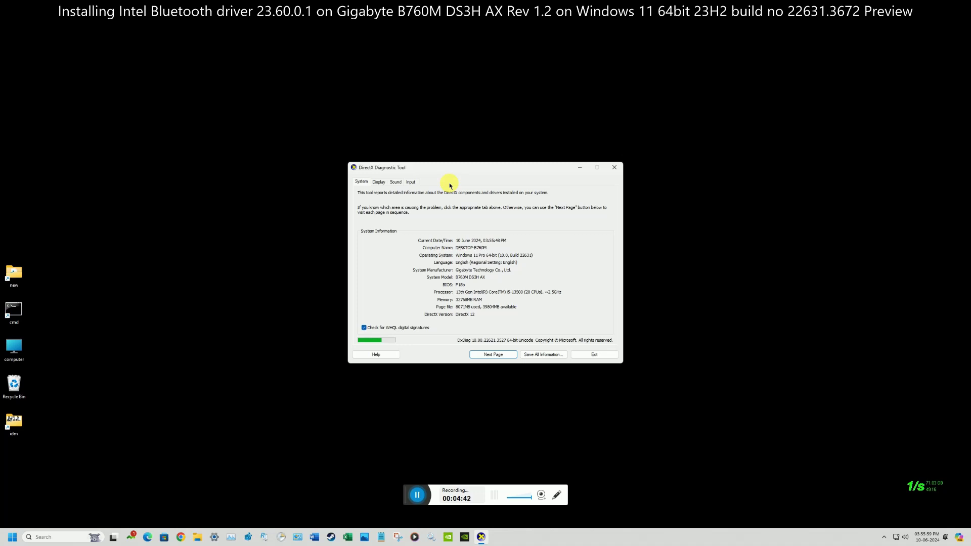
click(381, 183)
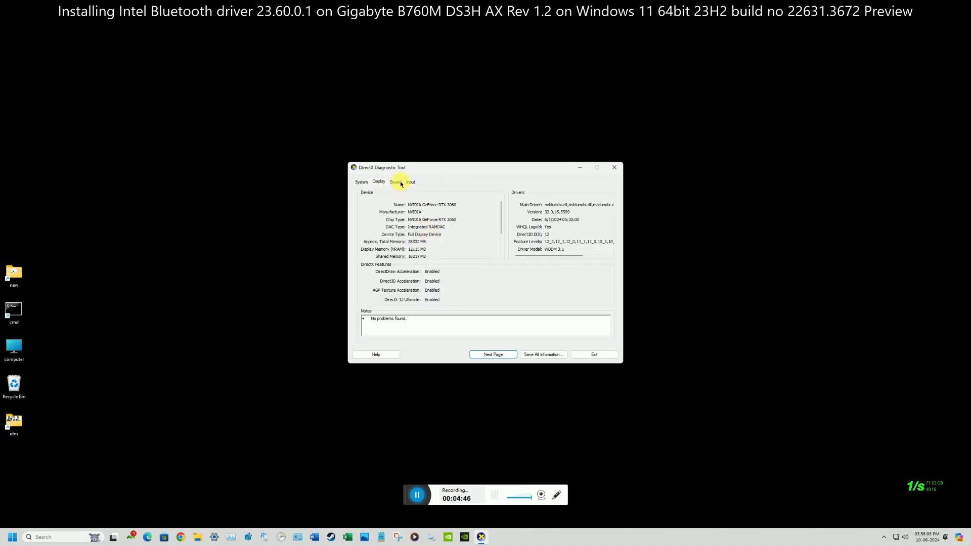
click(399, 182)
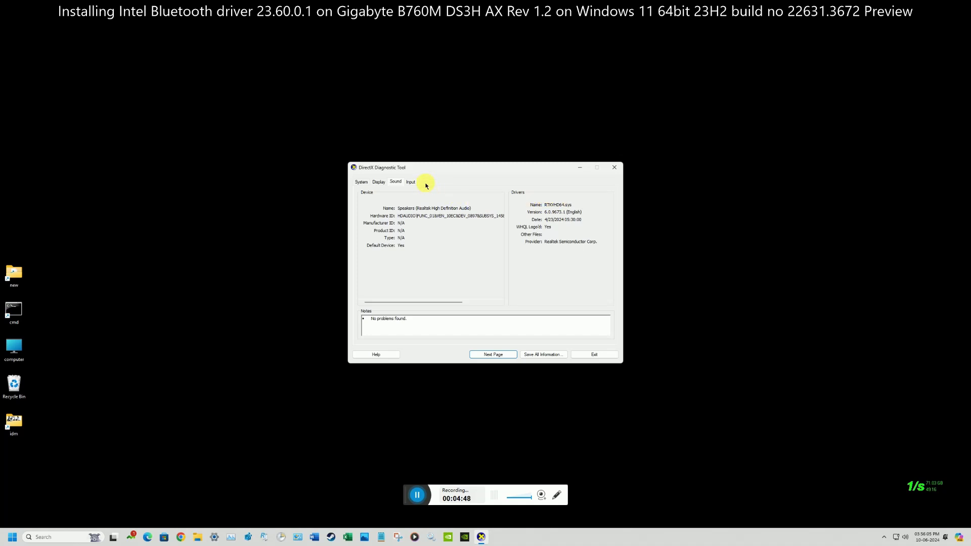
click(414, 183)
click(363, 181)
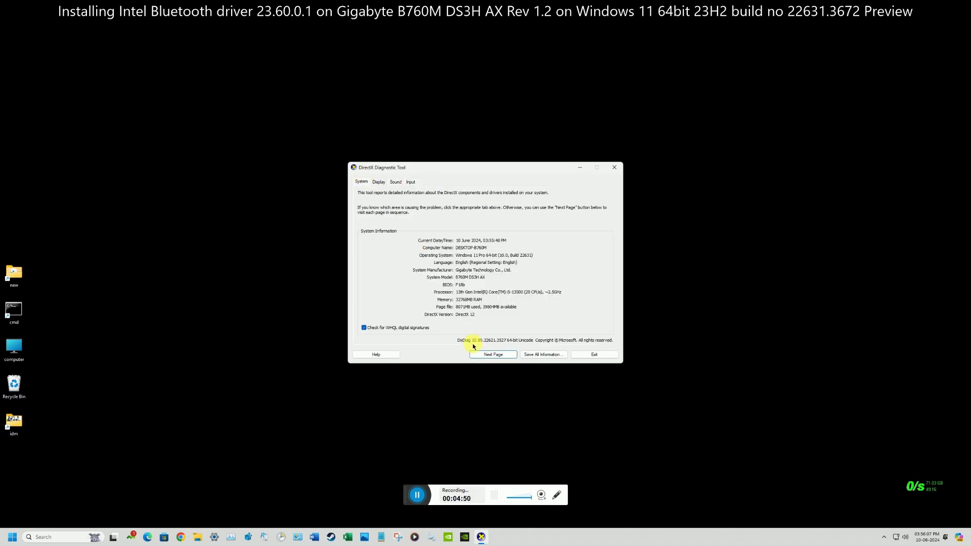
click(595, 354)
Step: Open System Information, check the system summary down to its hypervisor entry, and close the window
right_click(482, 175)
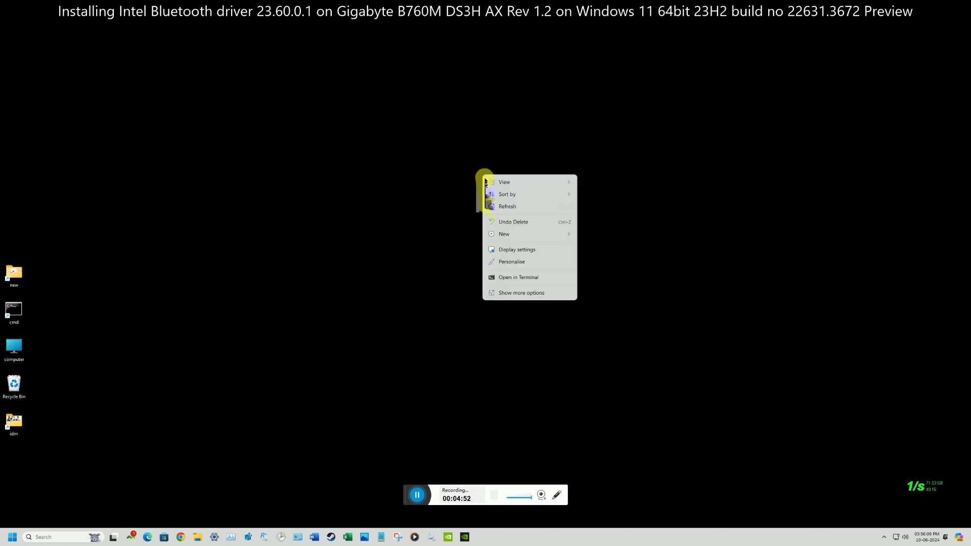
click(500, 293)
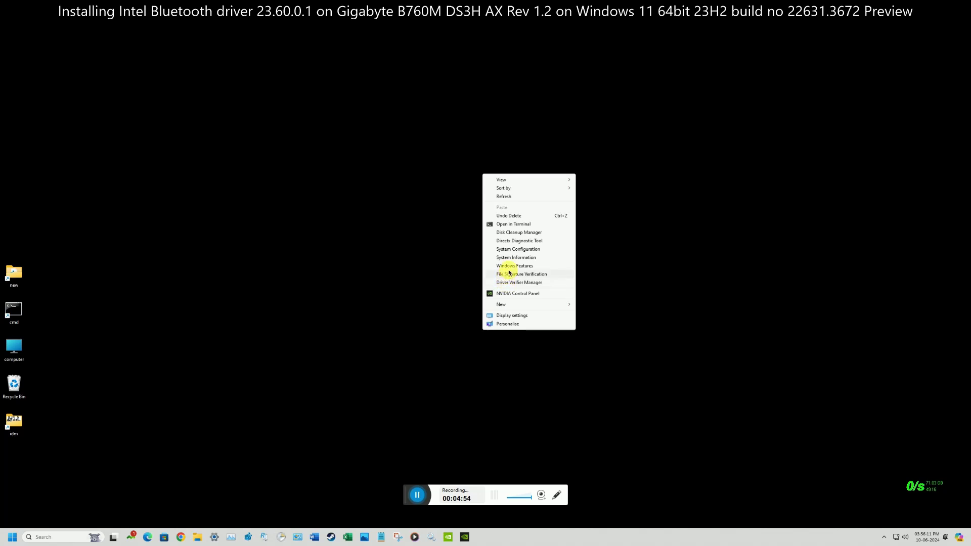
click(518, 257)
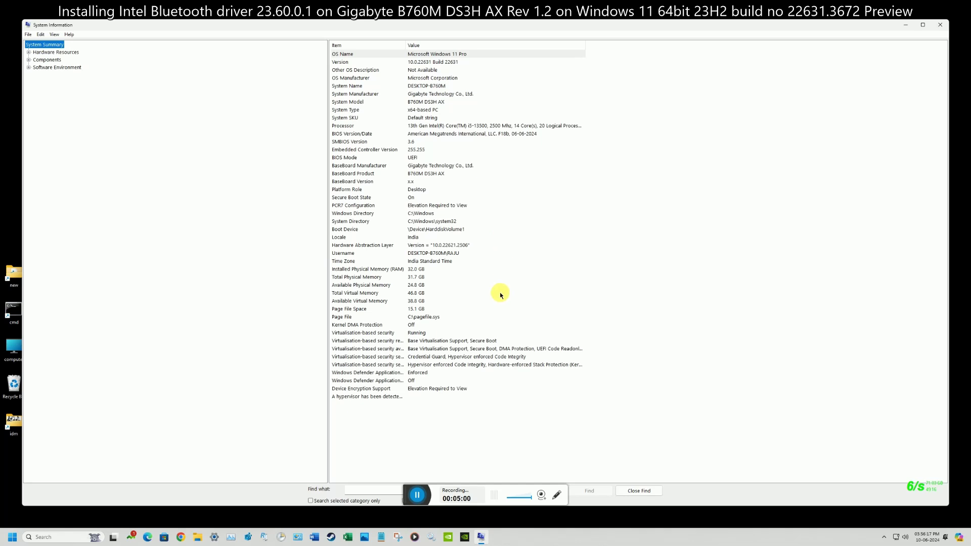
click(390, 398)
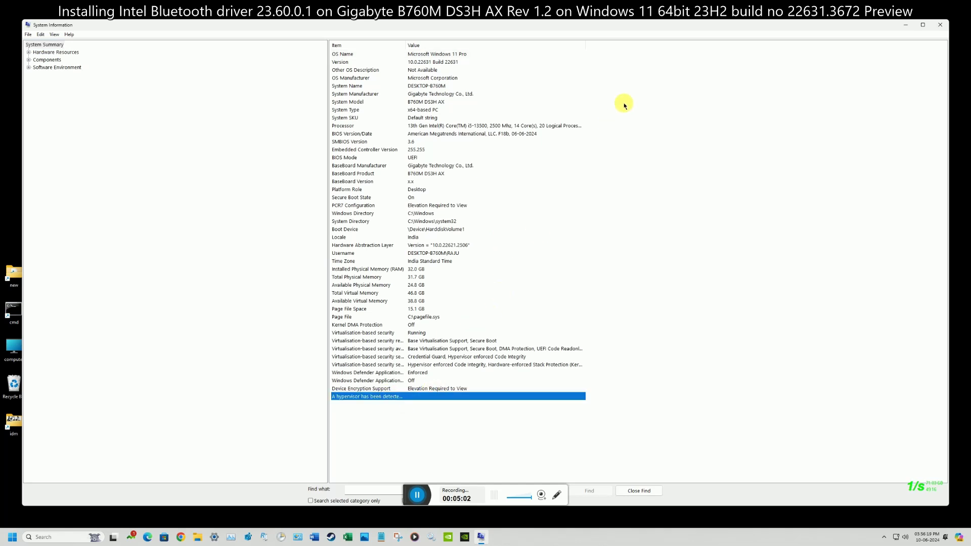
click(949, 26)
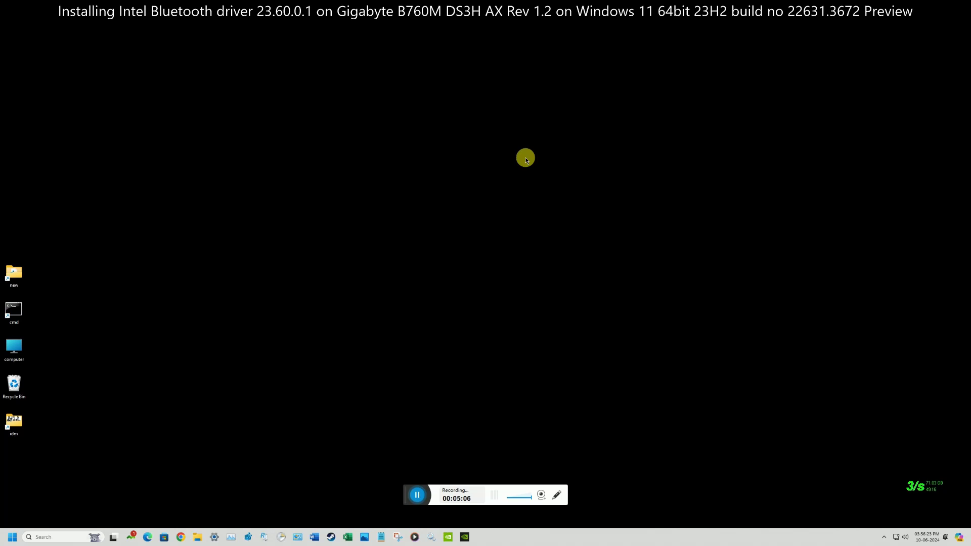
Step: Run Winver in an administrator Command Prompt to check the Windows version and build, and close both windows
right_click(19, 311)
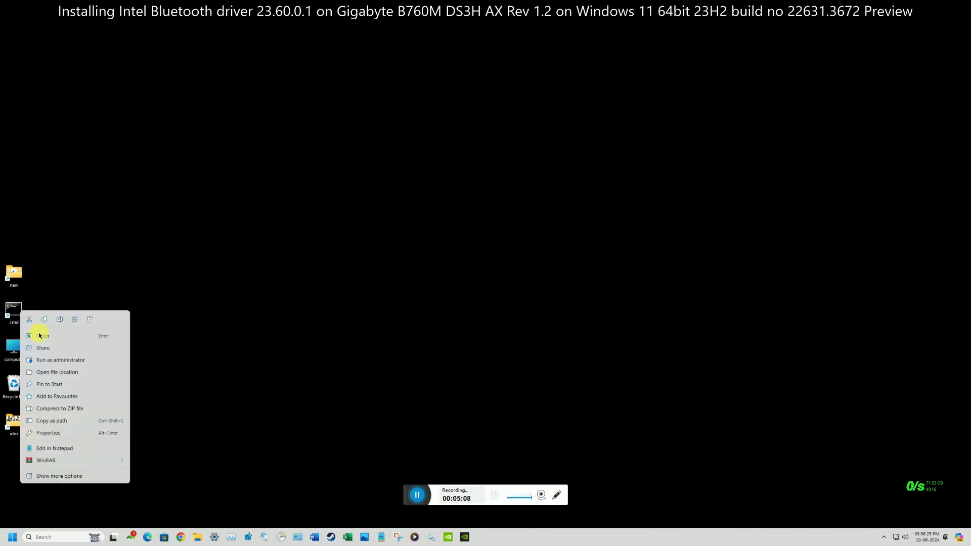
click(71, 360)
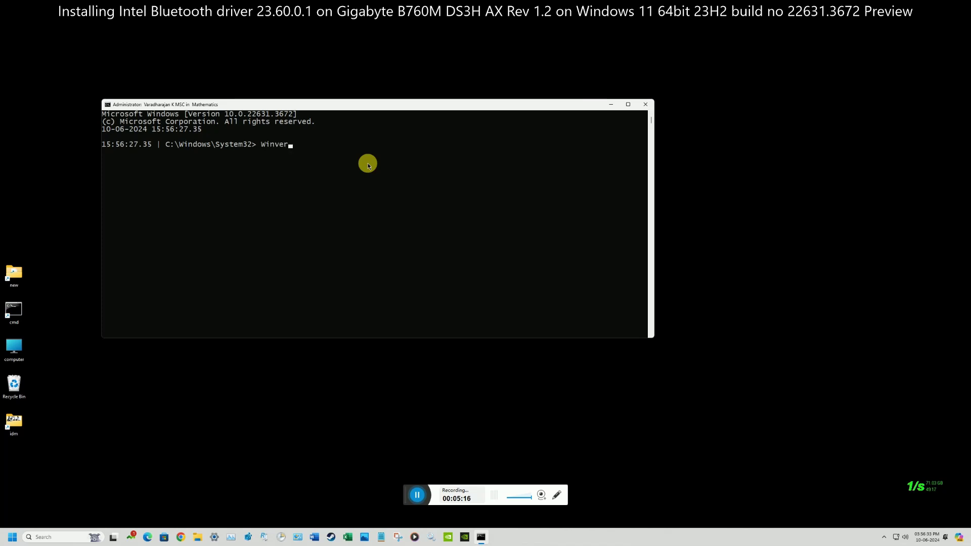
text(Winver)
key(Return)
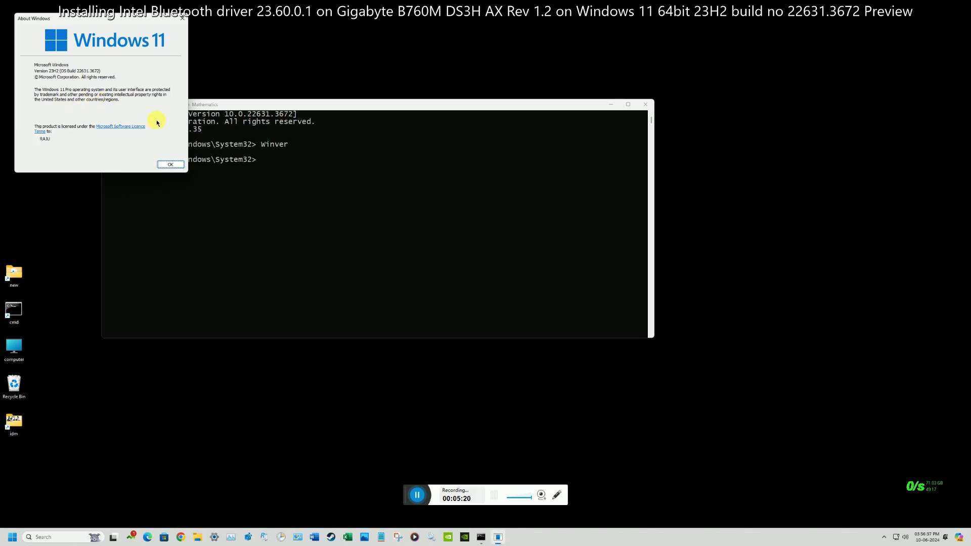
click(171, 164)
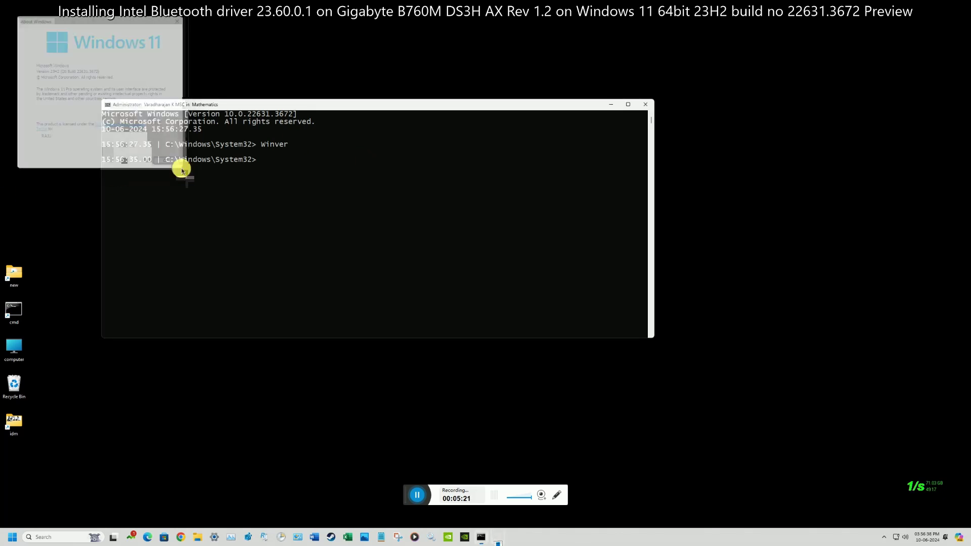
click(646, 105)
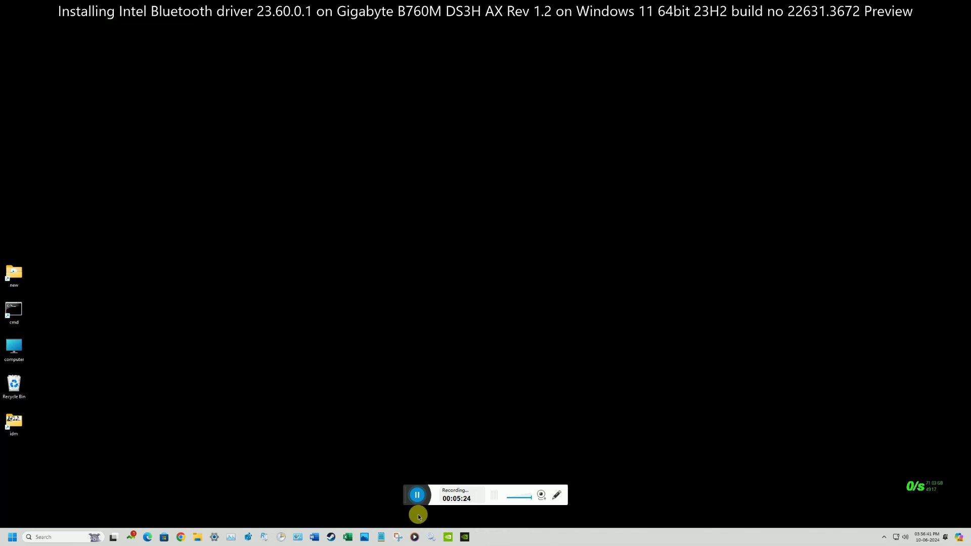